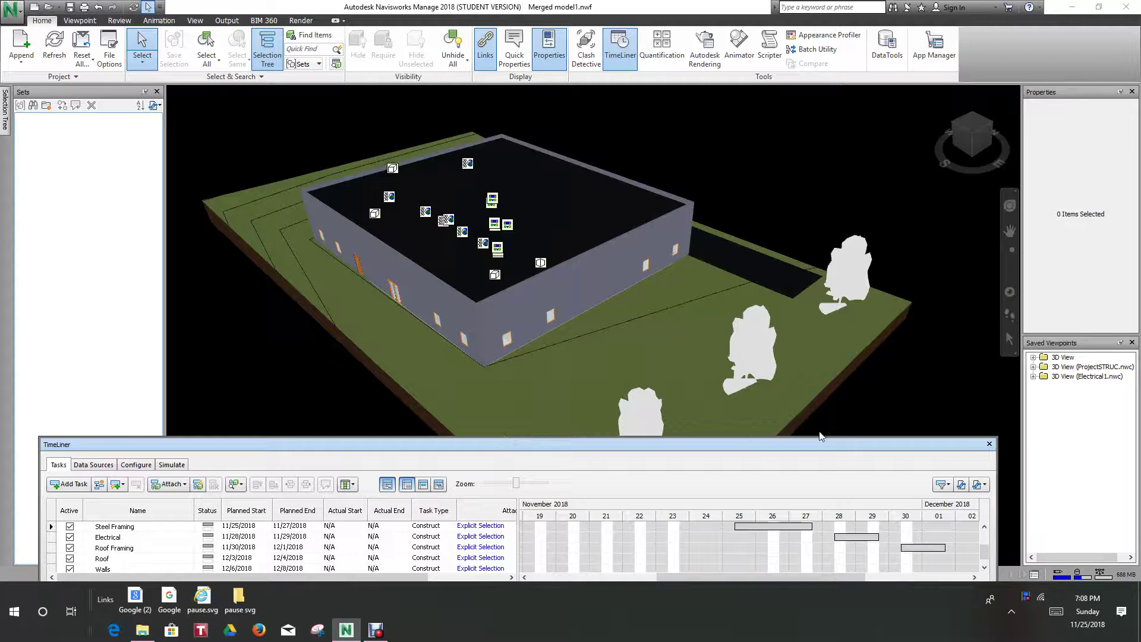
Expand the 3D View (ProjectSTRUC.nwc) and top 3D View saved viewpoint folders
click(1034, 367)
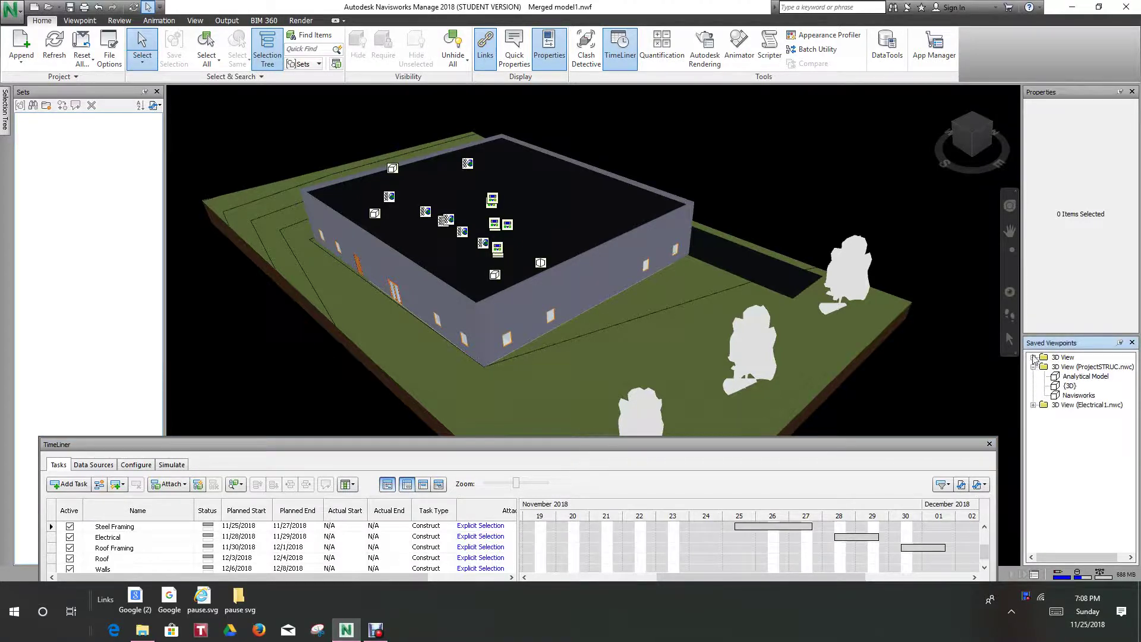
click(1033, 358)
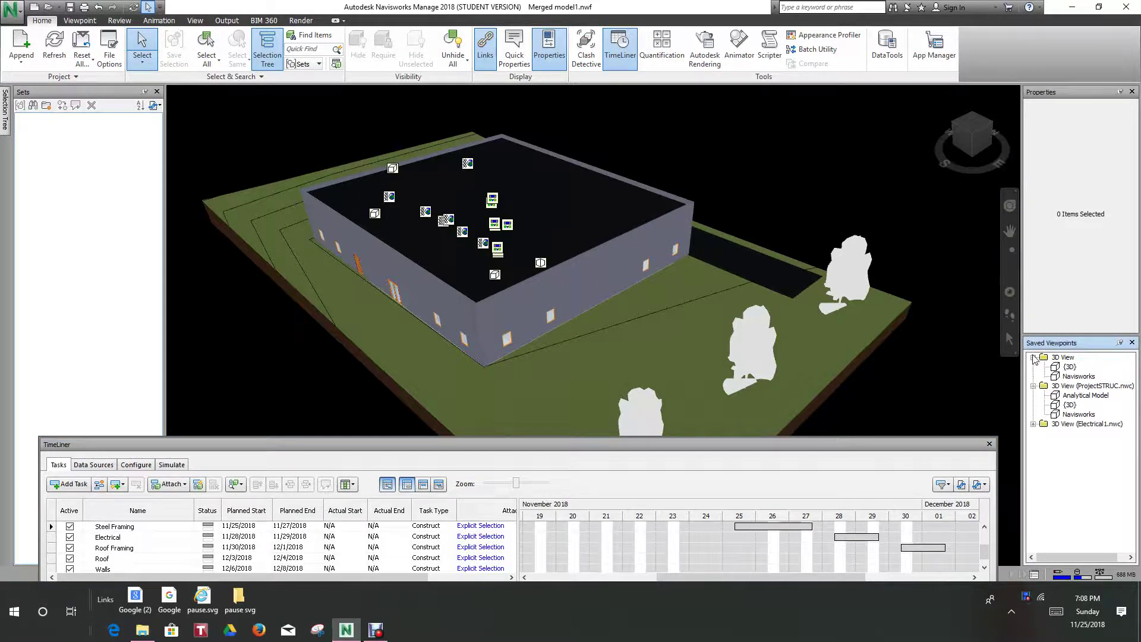
Expand the Electrical1 folder and jump to its saved 3D View 1 viewpoint
click(1034, 424)
click(1070, 453)
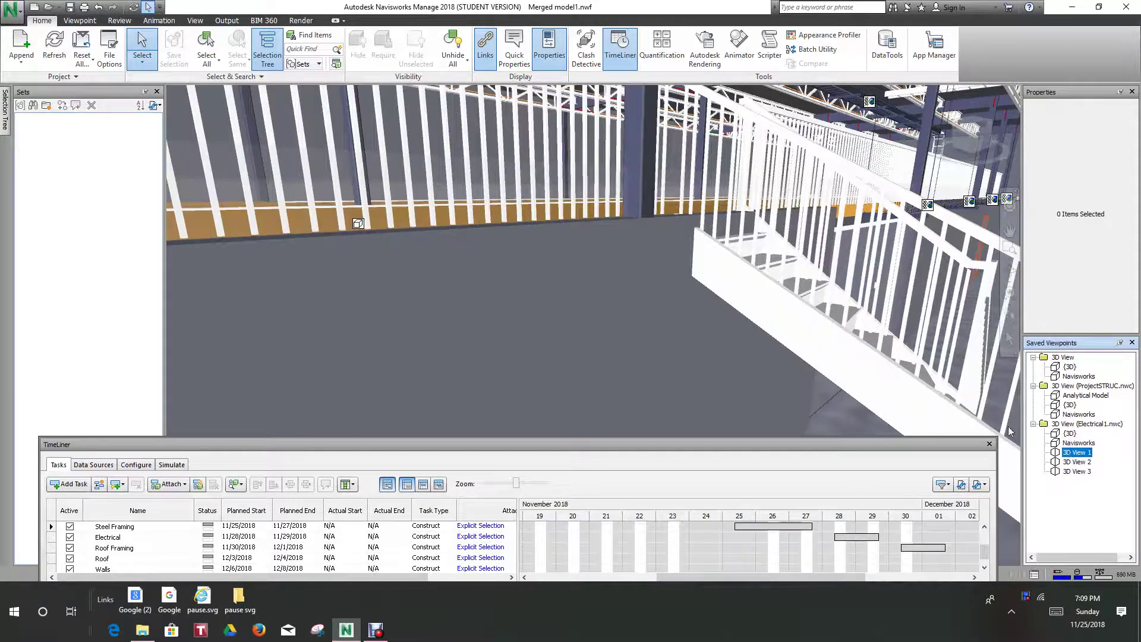
scroll(839, 368, down, 4)
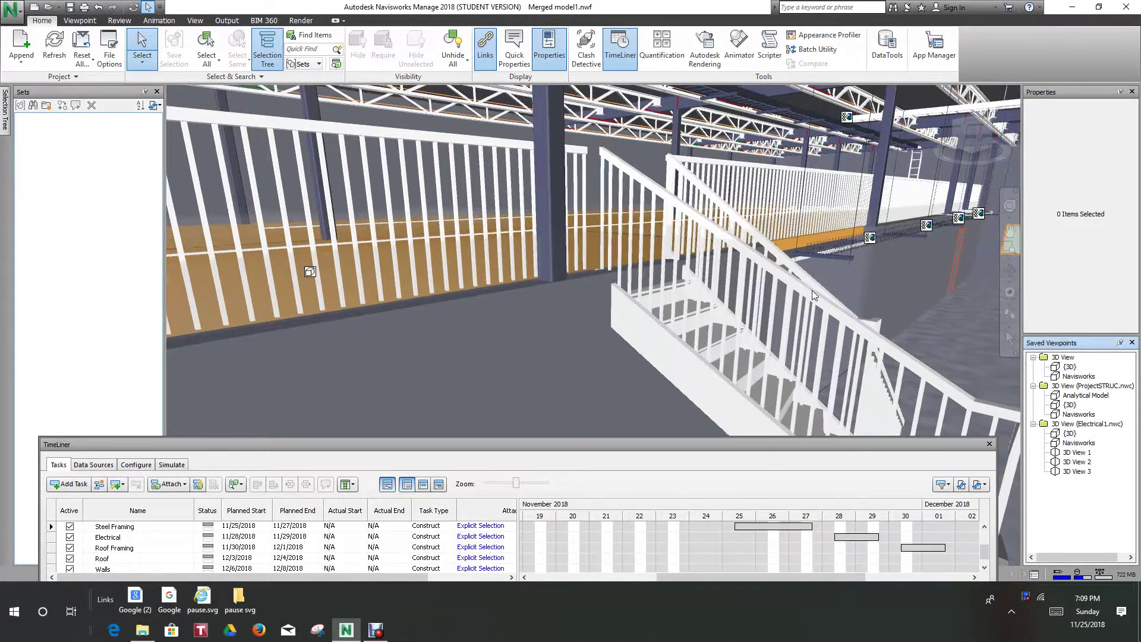
scroll(812, 290, down, 4)
scroll(755, 275, up, 5)
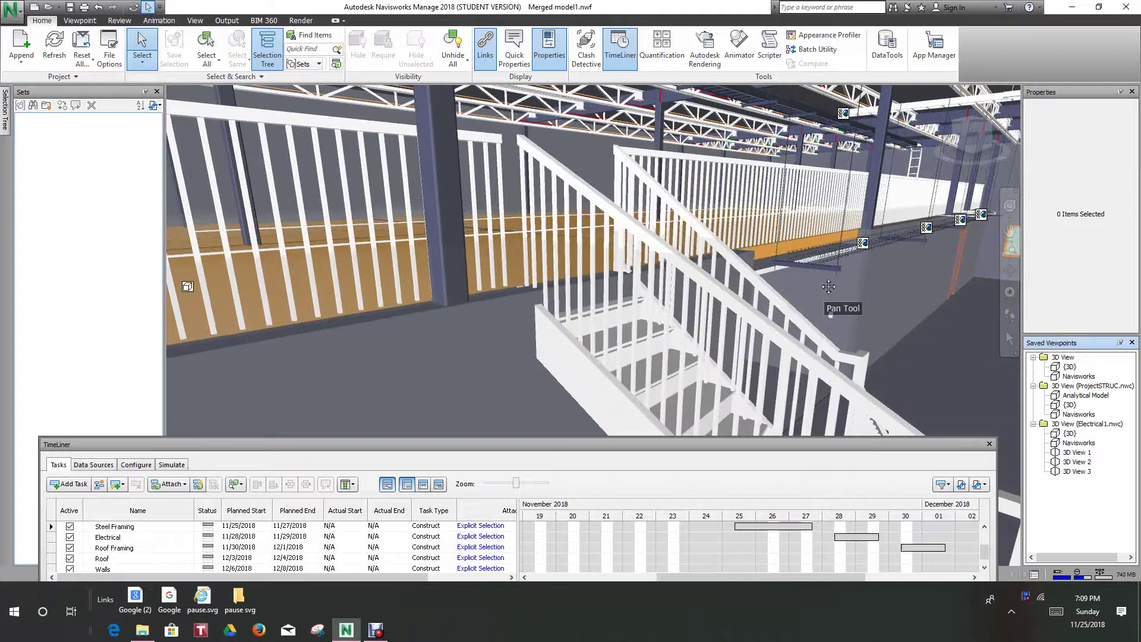
Zoom and pan to frame the railing and the wire cable tray beneath it
scroll(818, 250, up, 5)
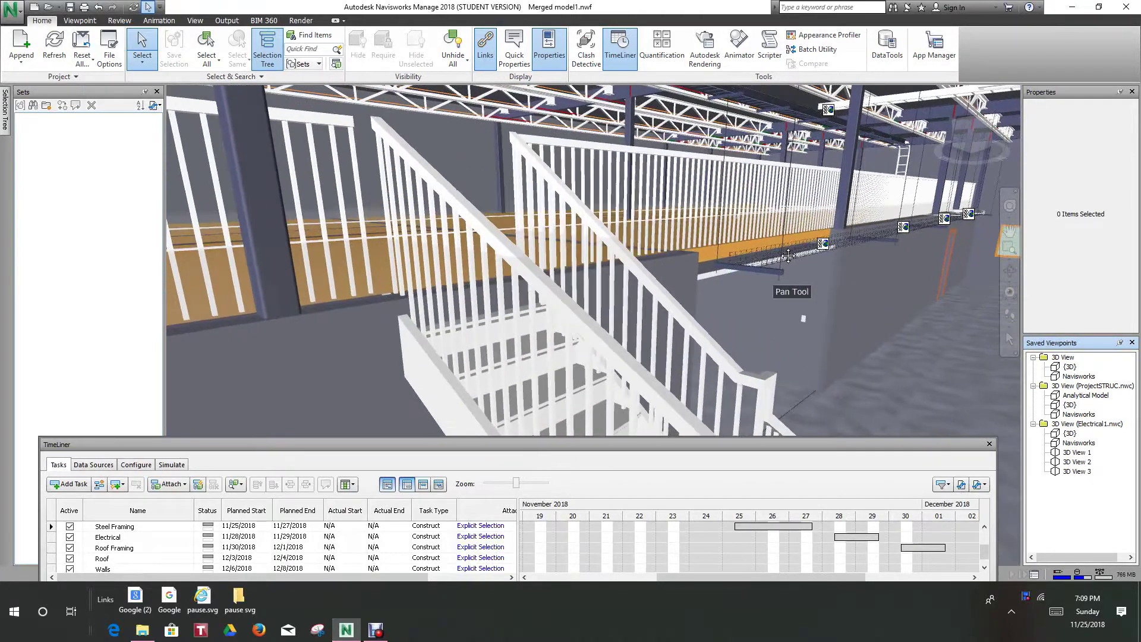
scroll(814, 250, down, 5)
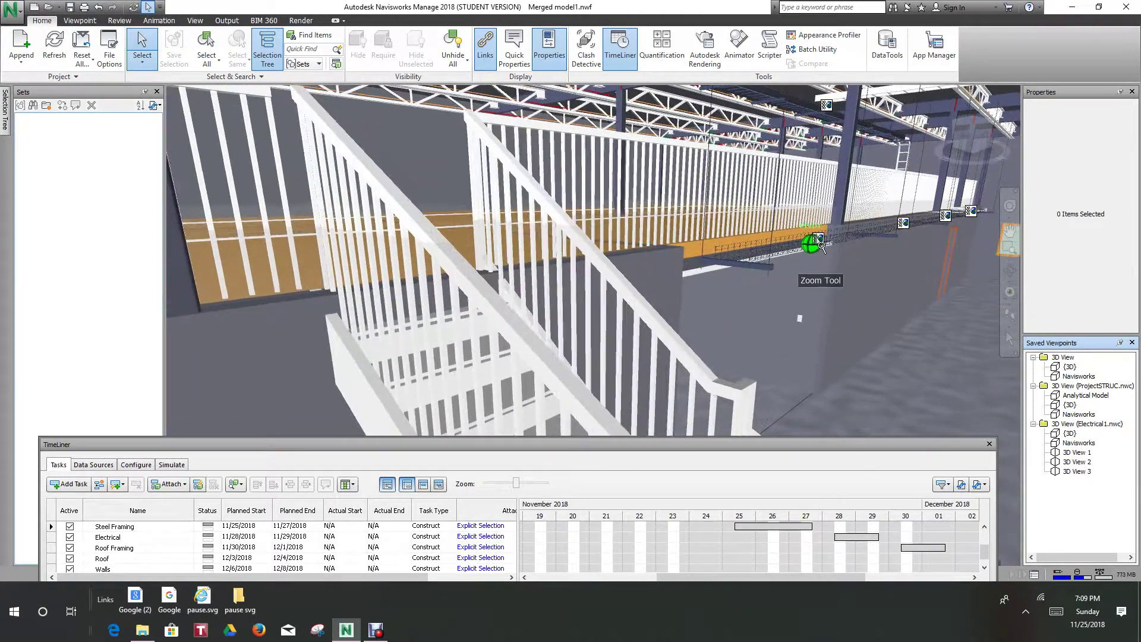
scroll(751, 315, up, 5)
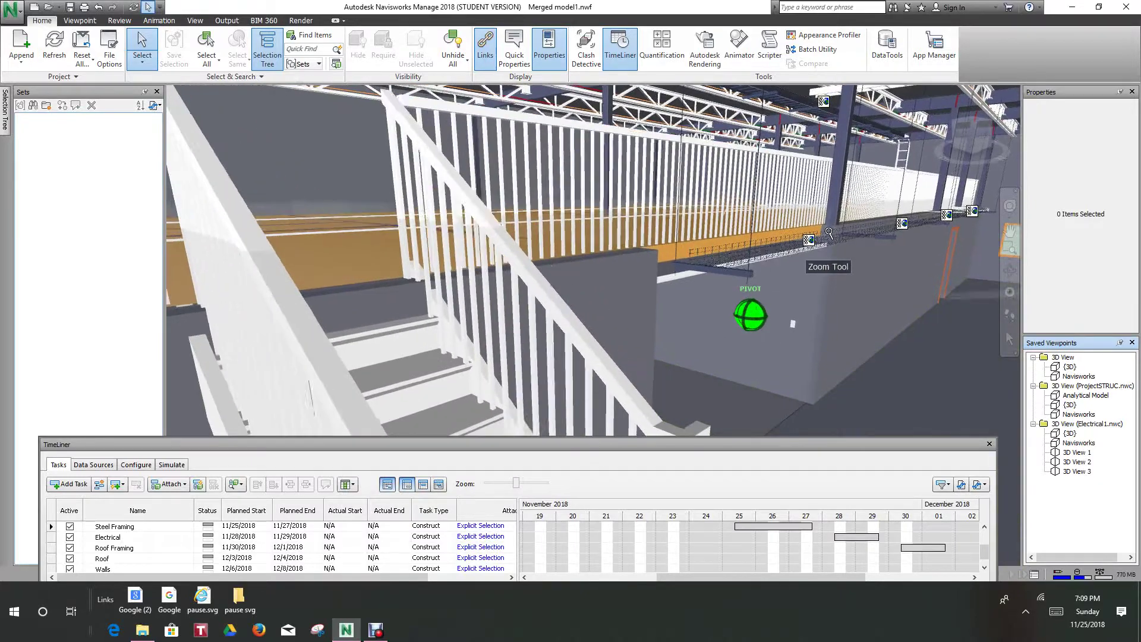
scroll(825, 251, up, 4)
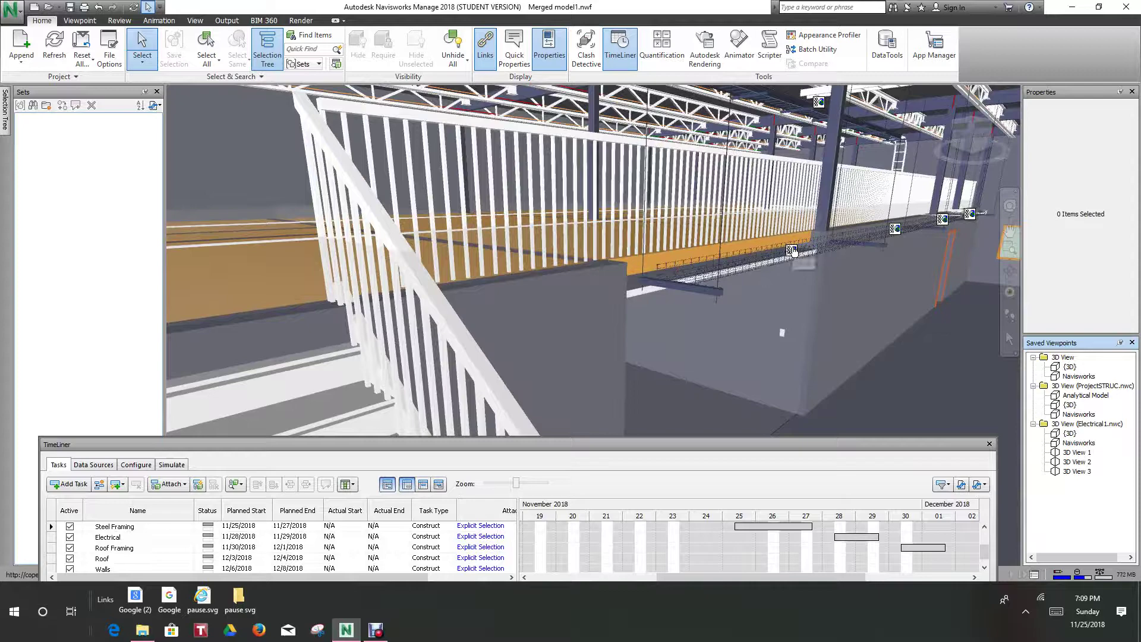
scroll(698, 237, up, 3)
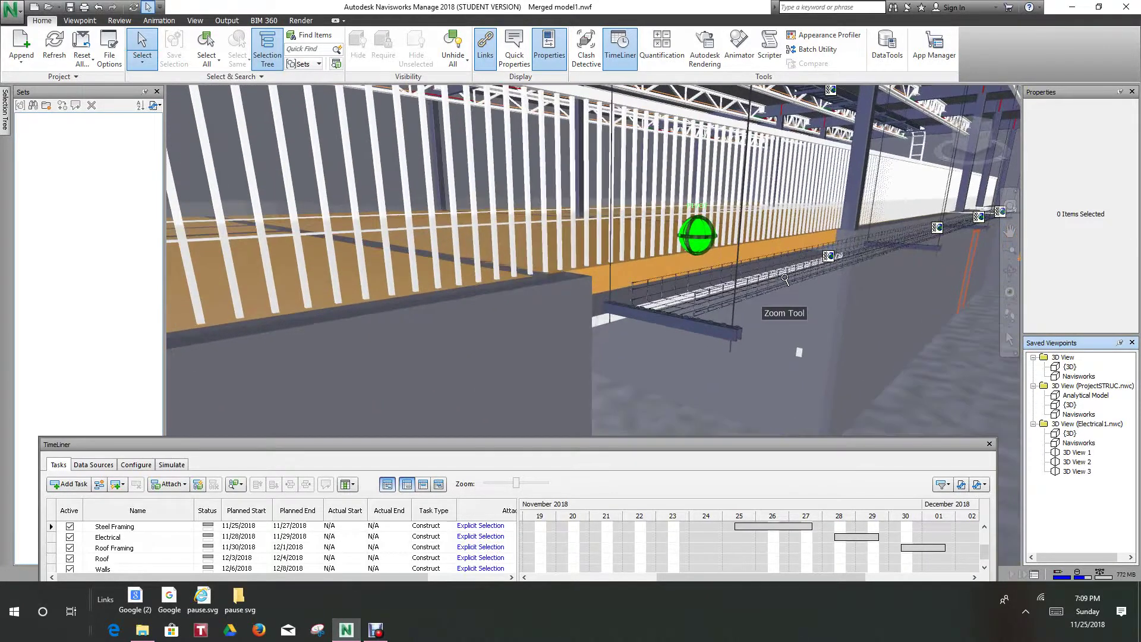
middle_drag(784, 278, 668, 287)
scroll(662, 301, up, 1)
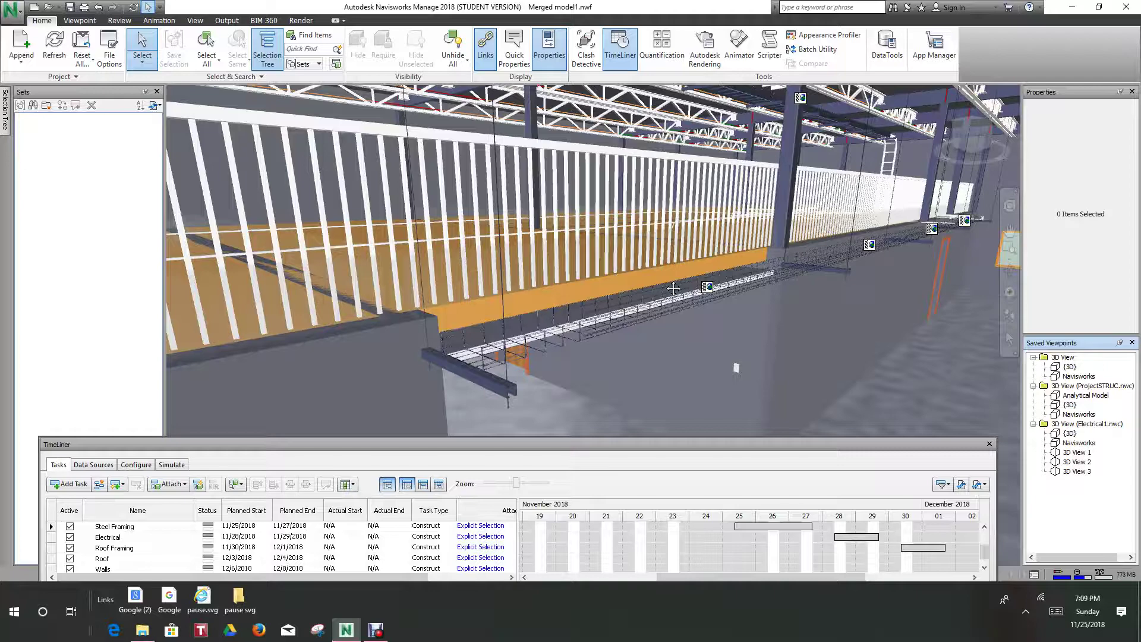
scroll(633, 315, up, 3)
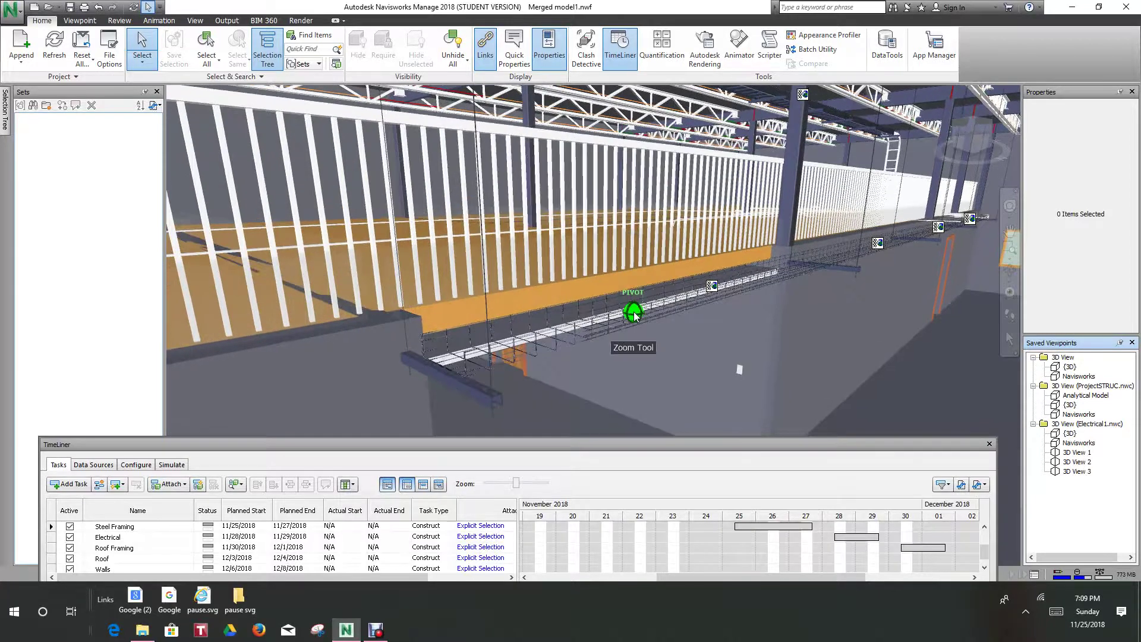
Zoom, pan and orbit until the wire cable tray fills the view under the orange-banded railing
scroll(601, 328, down, 3)
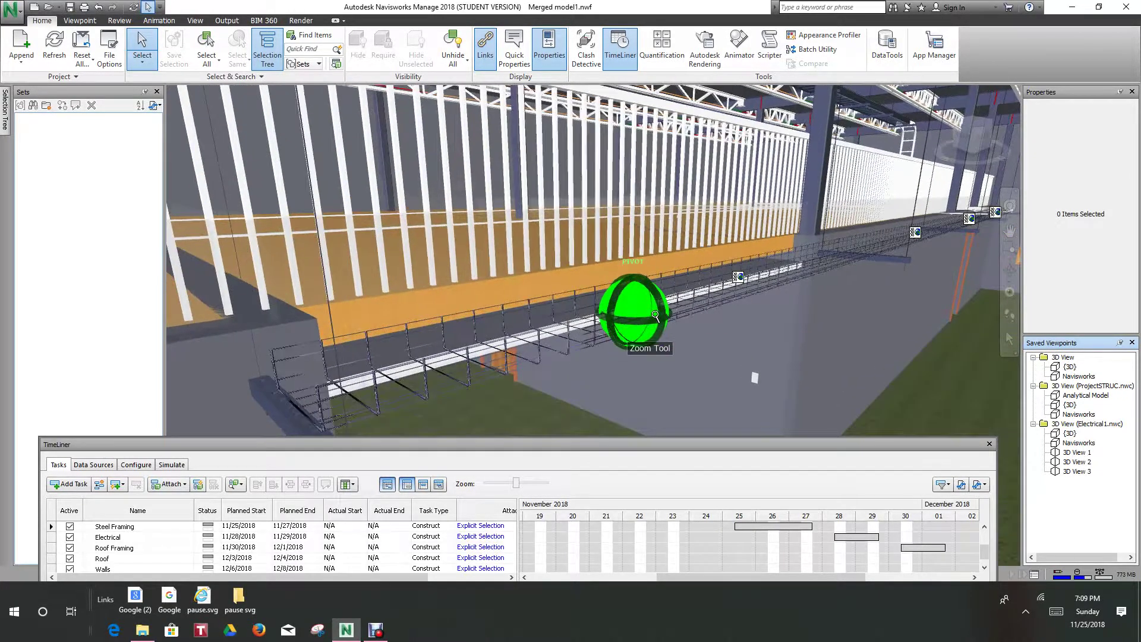
middle_drag(654, 330, 706, 288)
scroll(627, 324, up, 2)
middle_drag(626, 323, 676, 322)
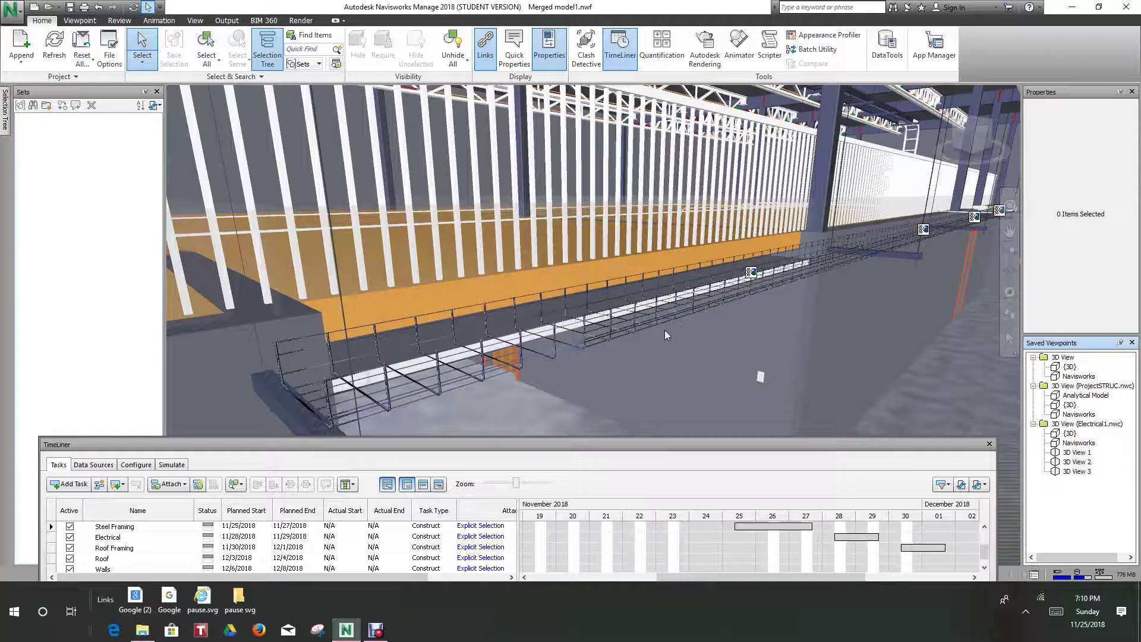
mouse_move(588, 336)
shift+middle_down()
mouse_move(581, 327)
mouse_move(630, 410)
mouse_move(666, 390)
shift+middle_up()
scroll(665, 390, up, 3)
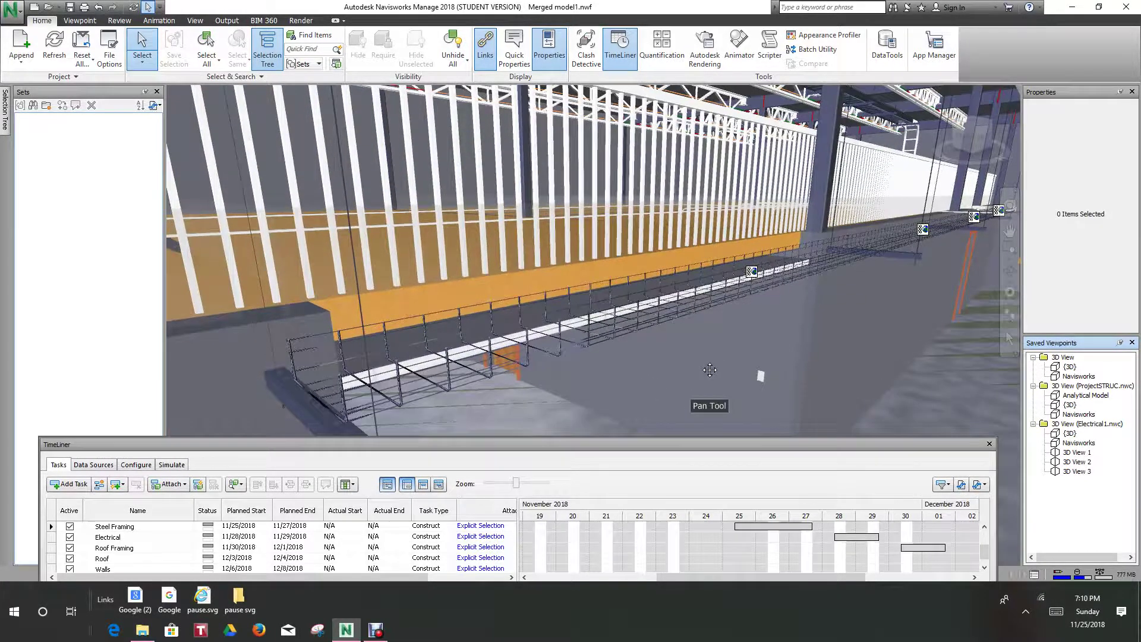
scroll(597, 344, up, 5)
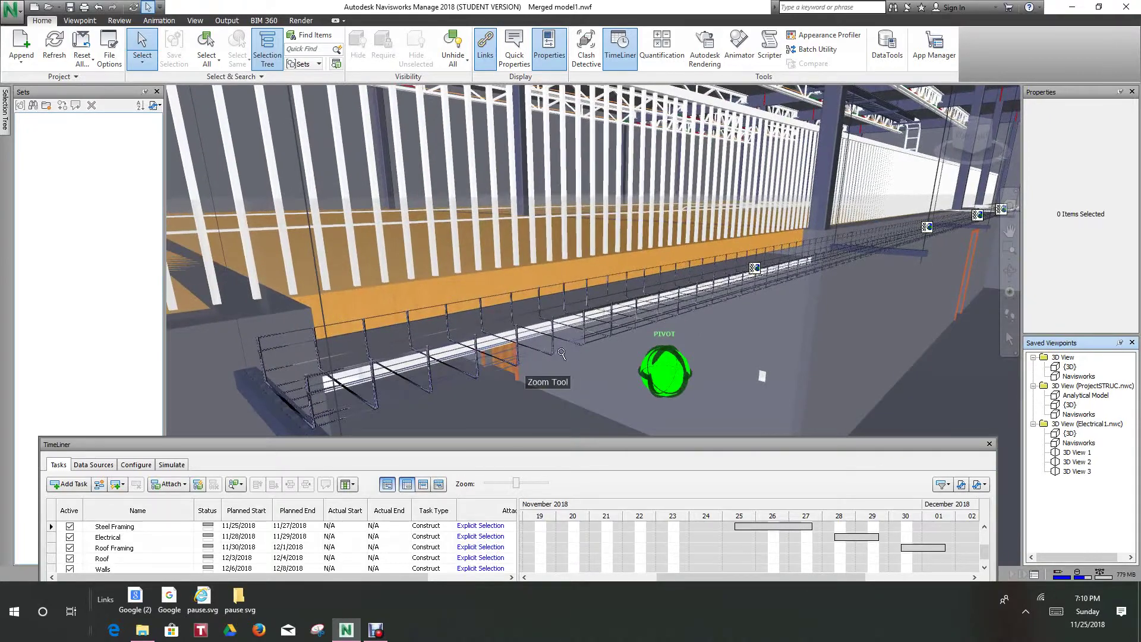
middle_drag(582, 343, 661, 331)
scroll(660, 330, up, 5)
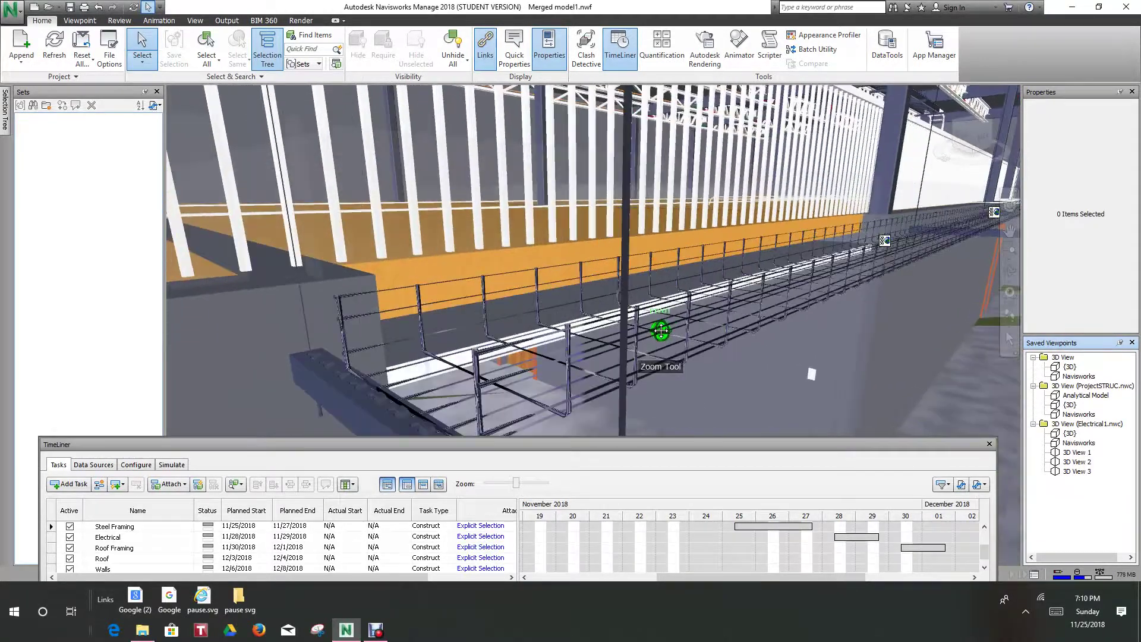
scroll(660, 330, down, 5)
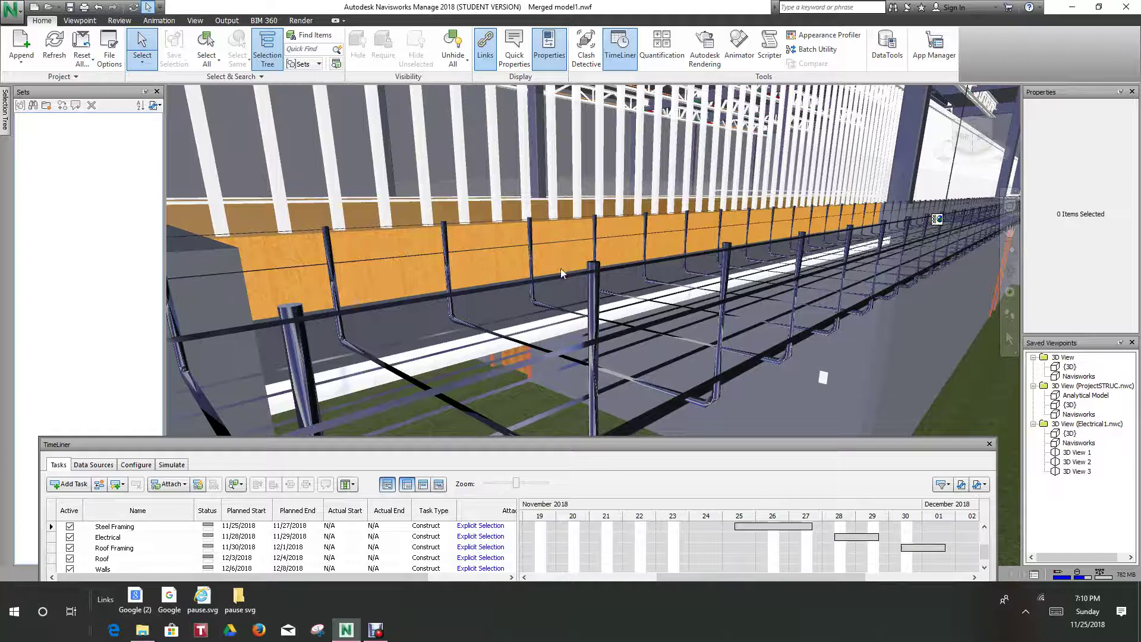
Select the wire cable tray so it highlights blue and its item properties appear
click(593, 294)
scroll(594, 293, up, 4)
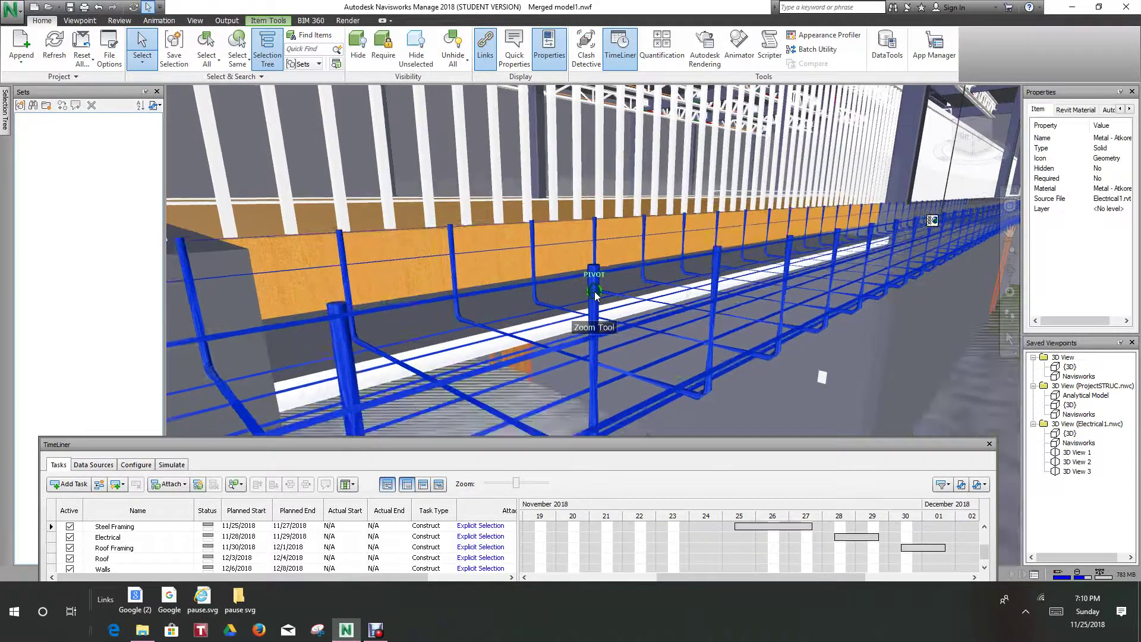
scroll(620, 306, down, 2)
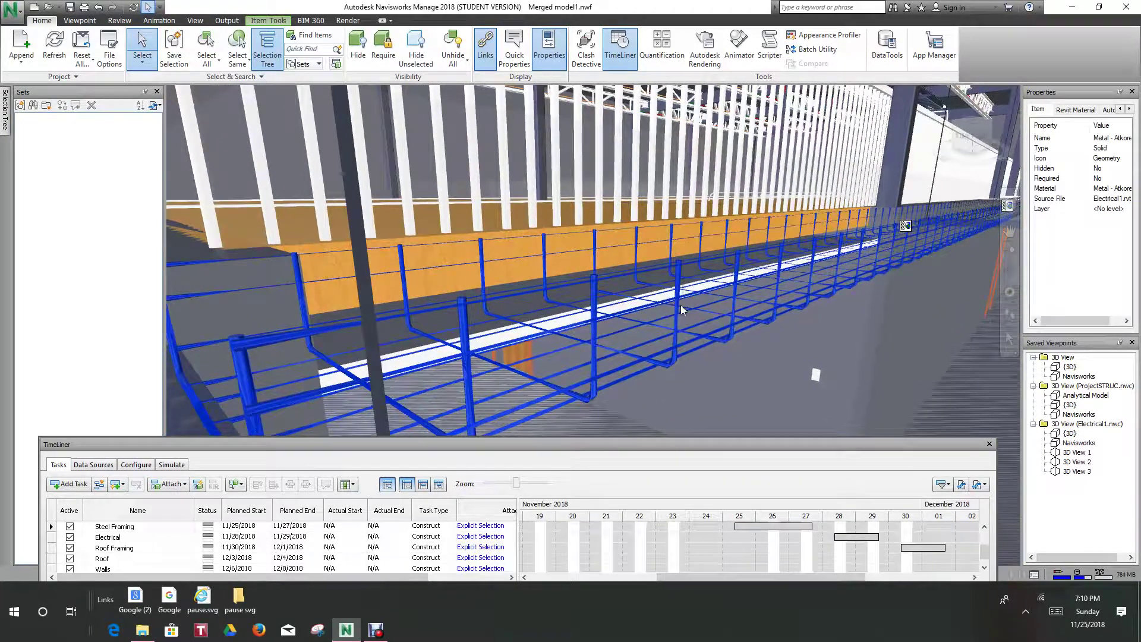
scroll(684, 310, down, 3)
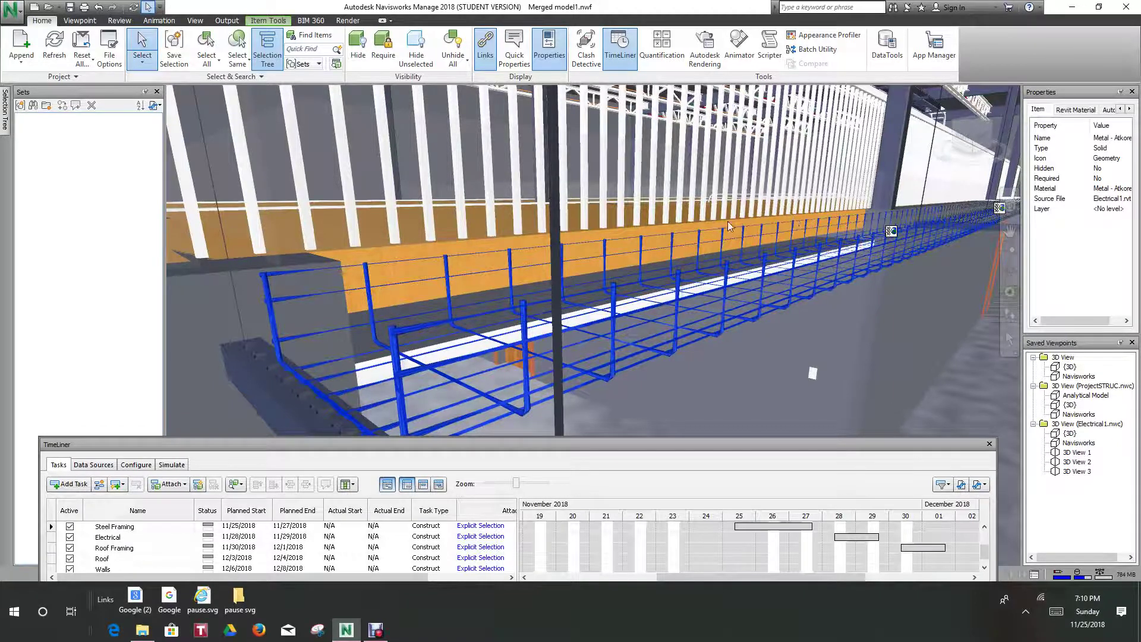
Open the Add Link dialog for the selected cable tray from Links > Add Link
right_click(679, 289)
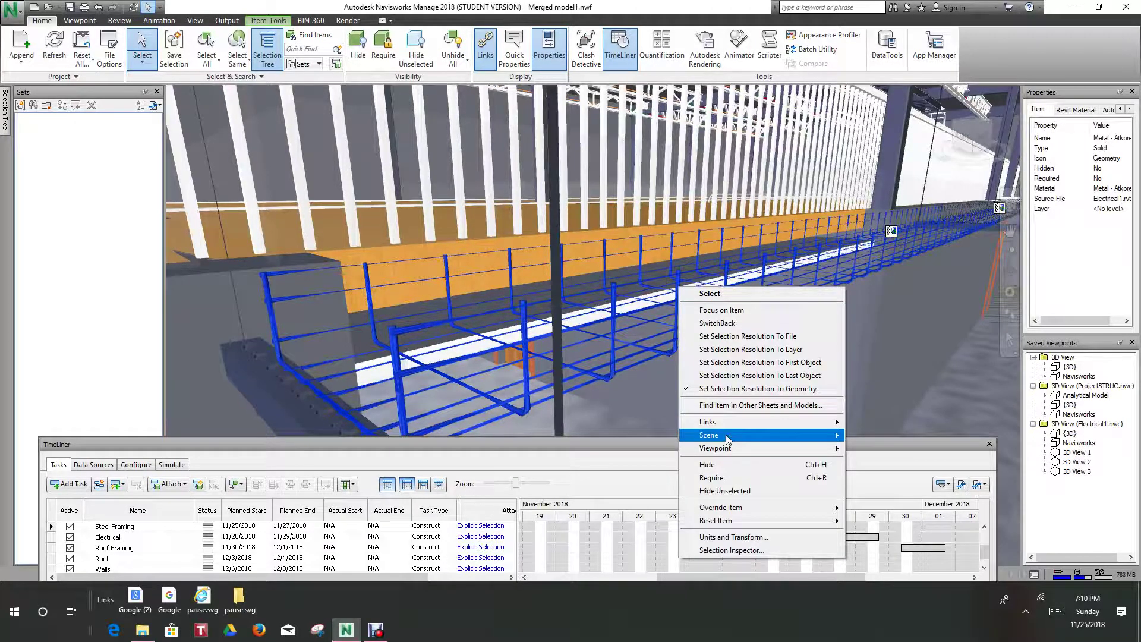
mouse_move(731, 430)
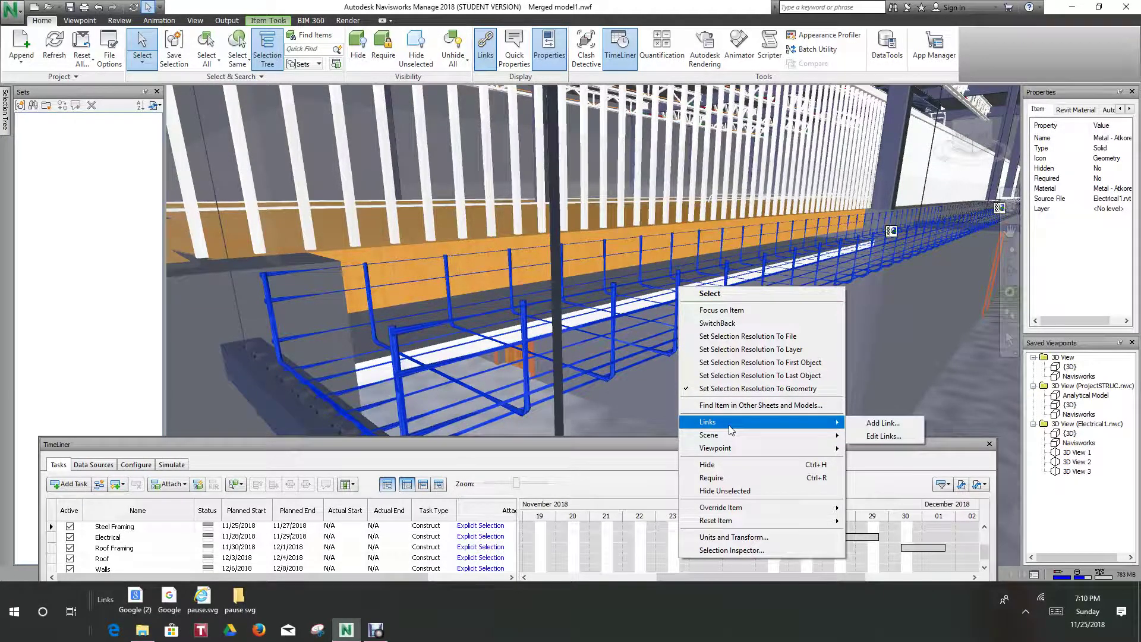
click(878, 424)
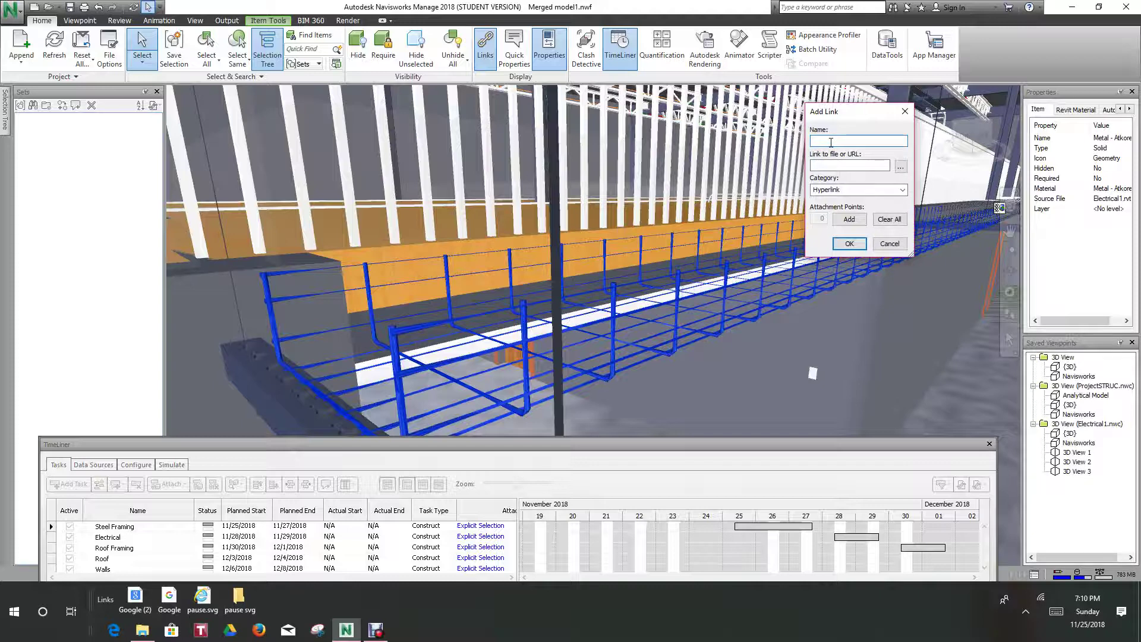
Name the new link 'Cable tray'
text(bleTray)
double_click(830, 142)
text(Cable tray)
Browse the USB drive's document files and choose CUT SHEET CAT4-12SL-120.pdf as the link file
click(901, 168)
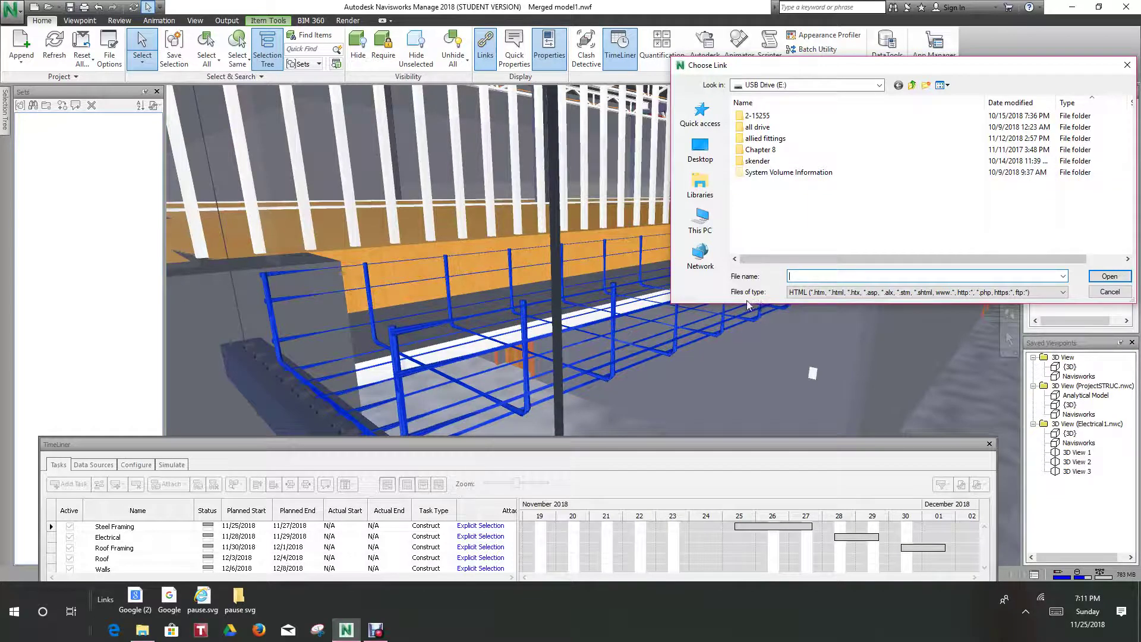
click(1063, 292)
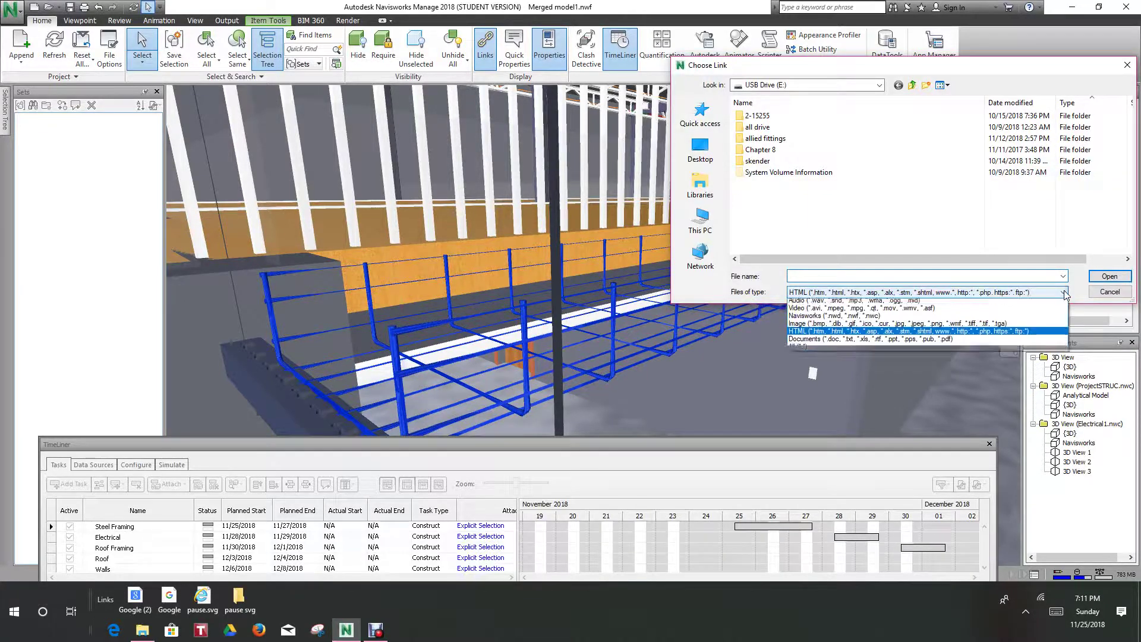
click(857, 341)
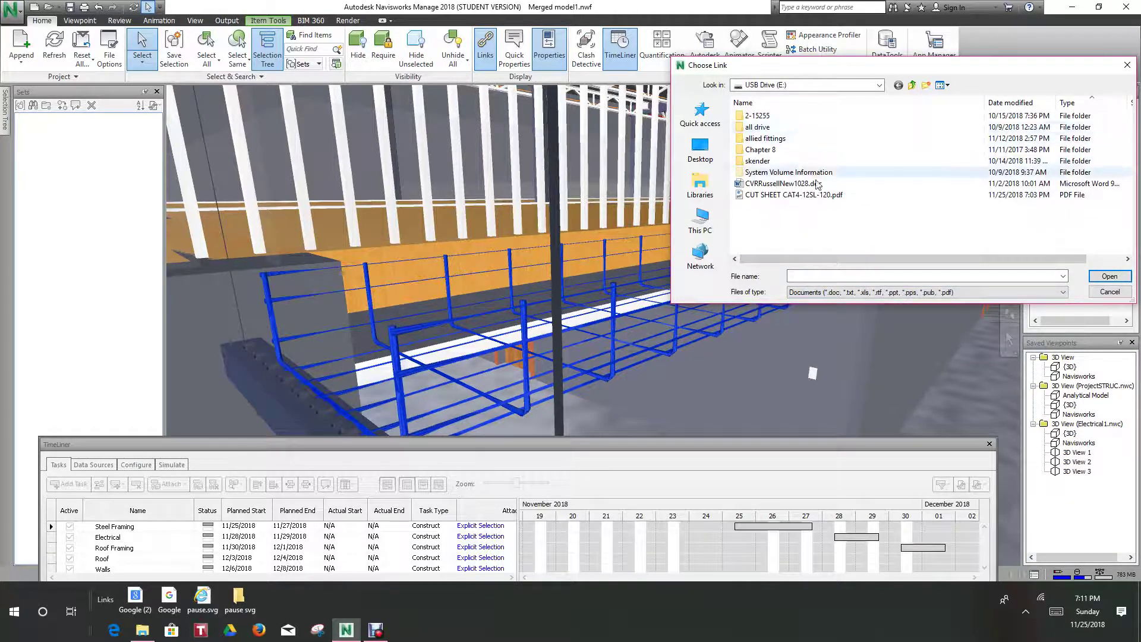
drag(849, 69, 825, 93)
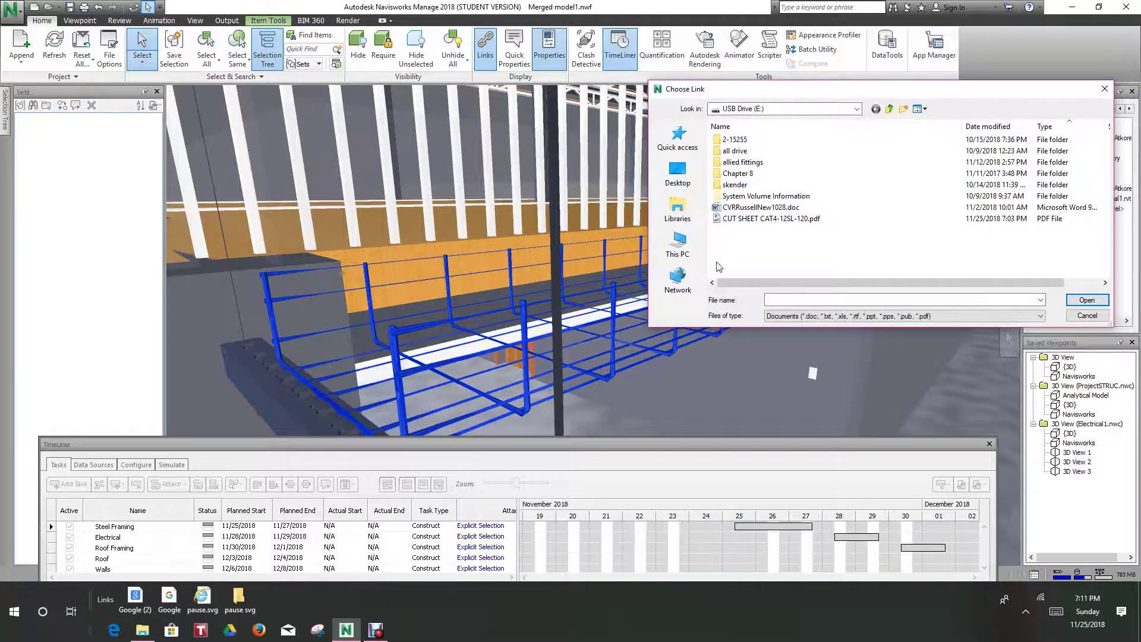
click(763, 219)
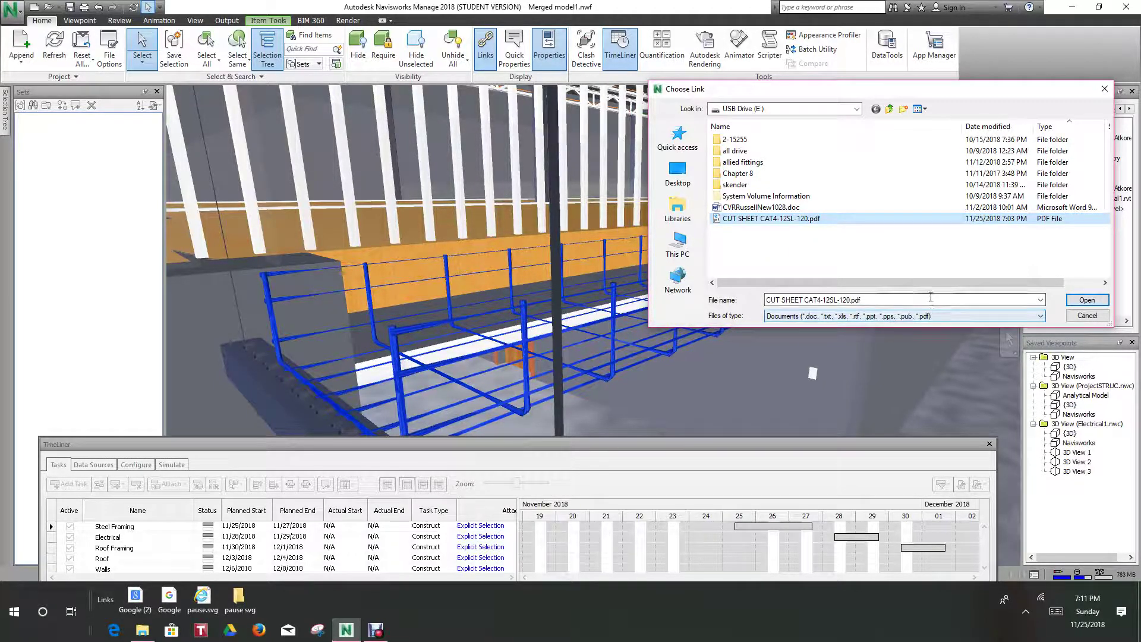
Accept the PDF, keep the Hyperlink category, and attach the link to the cable tray
click(1087, 300)
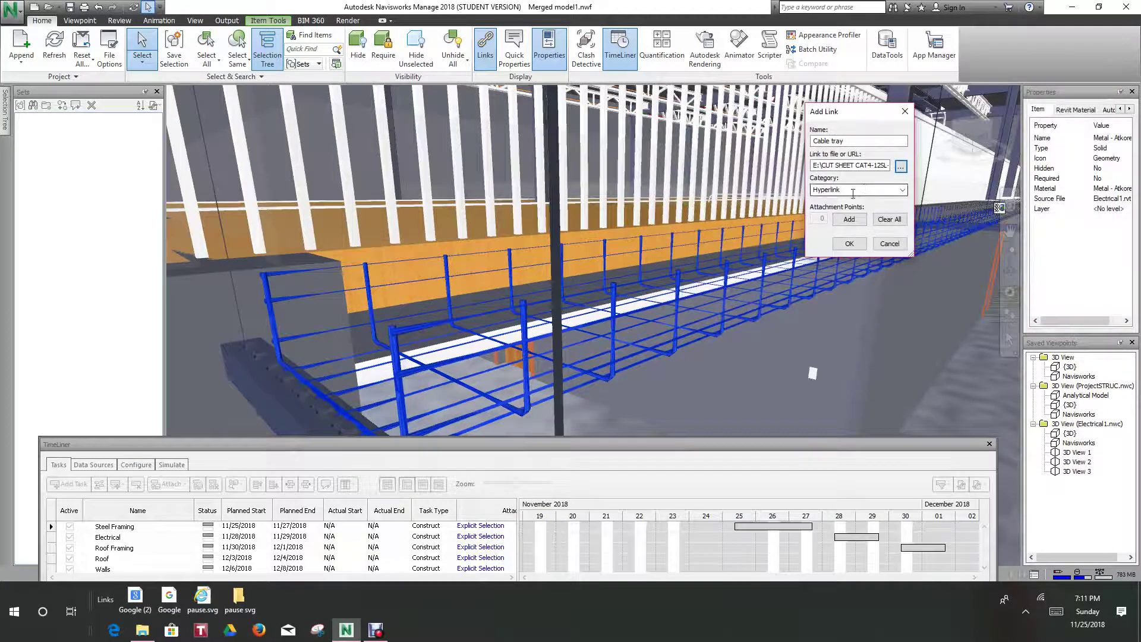
click(904, 190)
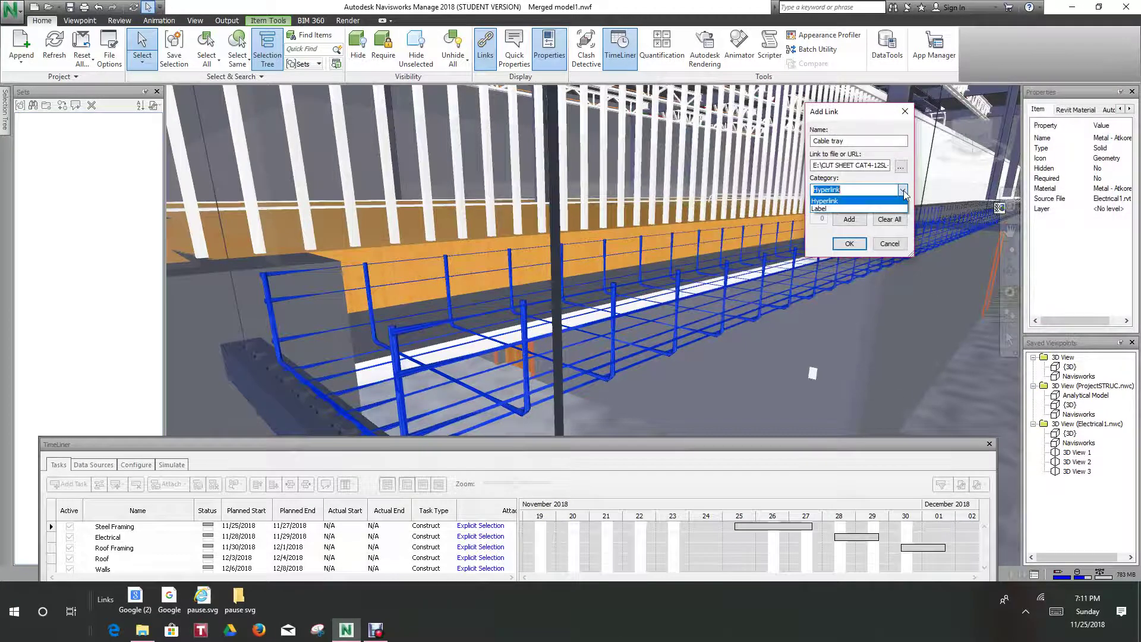
click(838, 202)
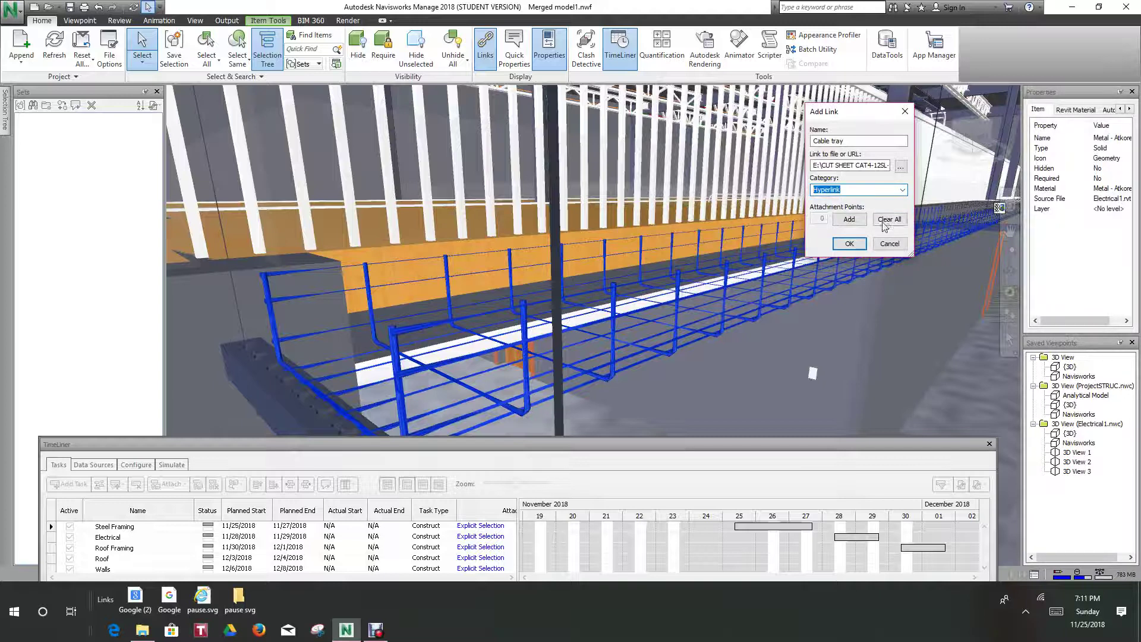
click(850, 243)
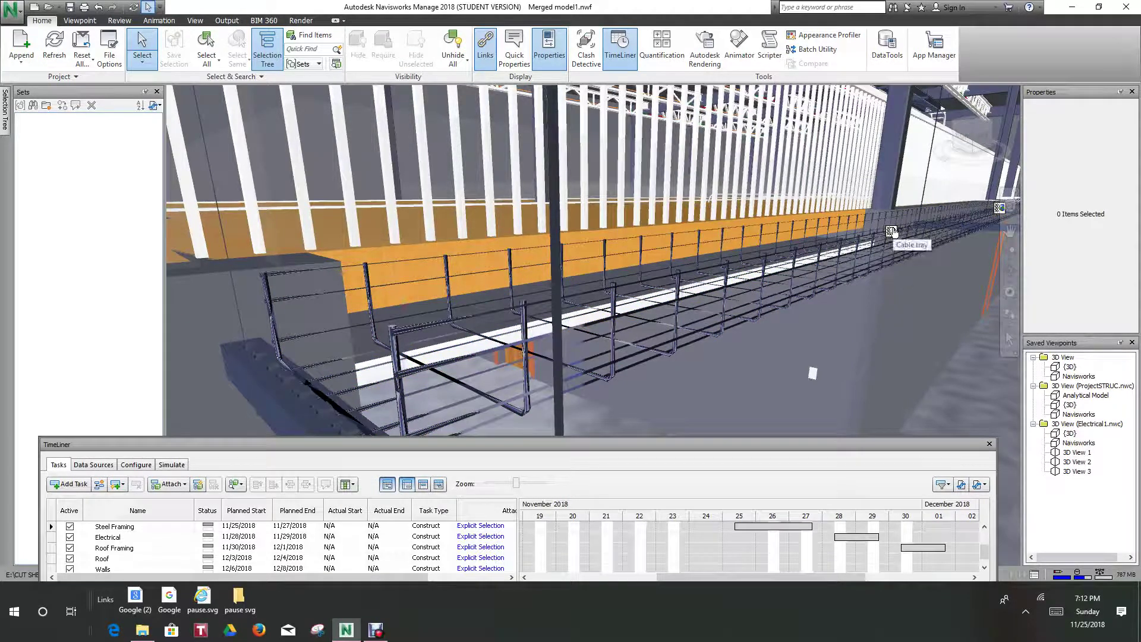
scroll(903, 262, up, 2)
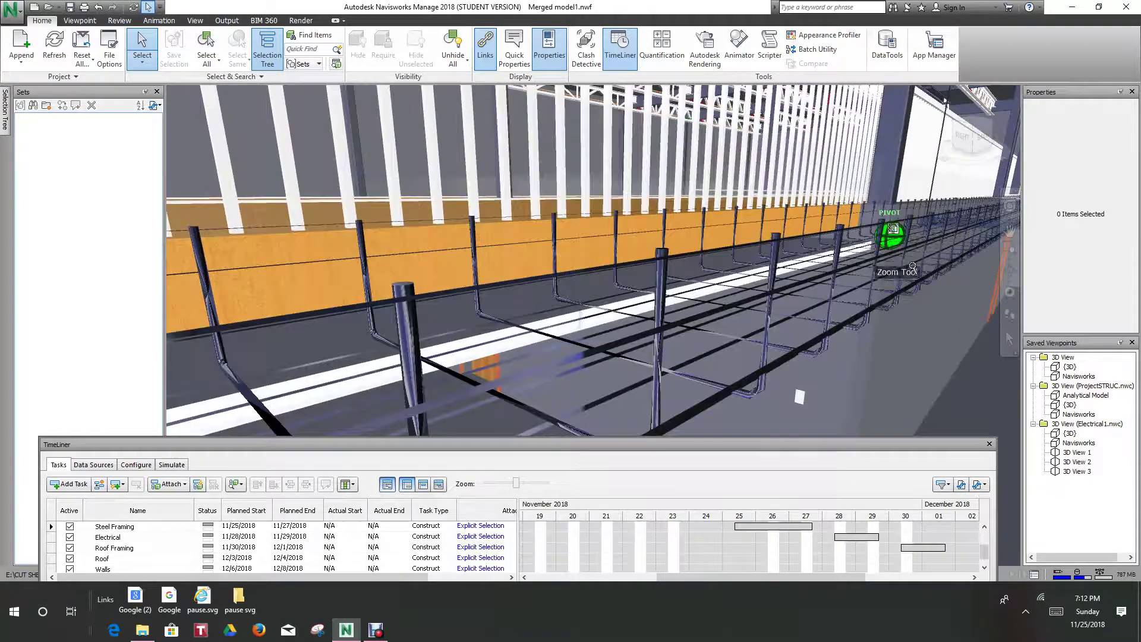
scroll(931, 319, down, 3)
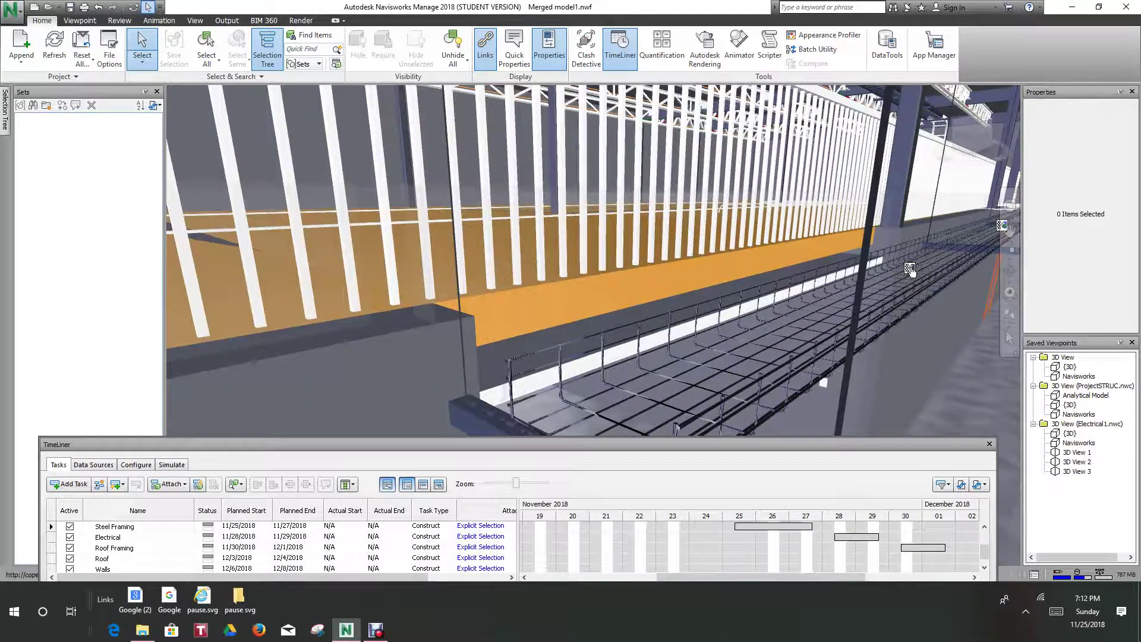
scroll(910, 269, up, 2)
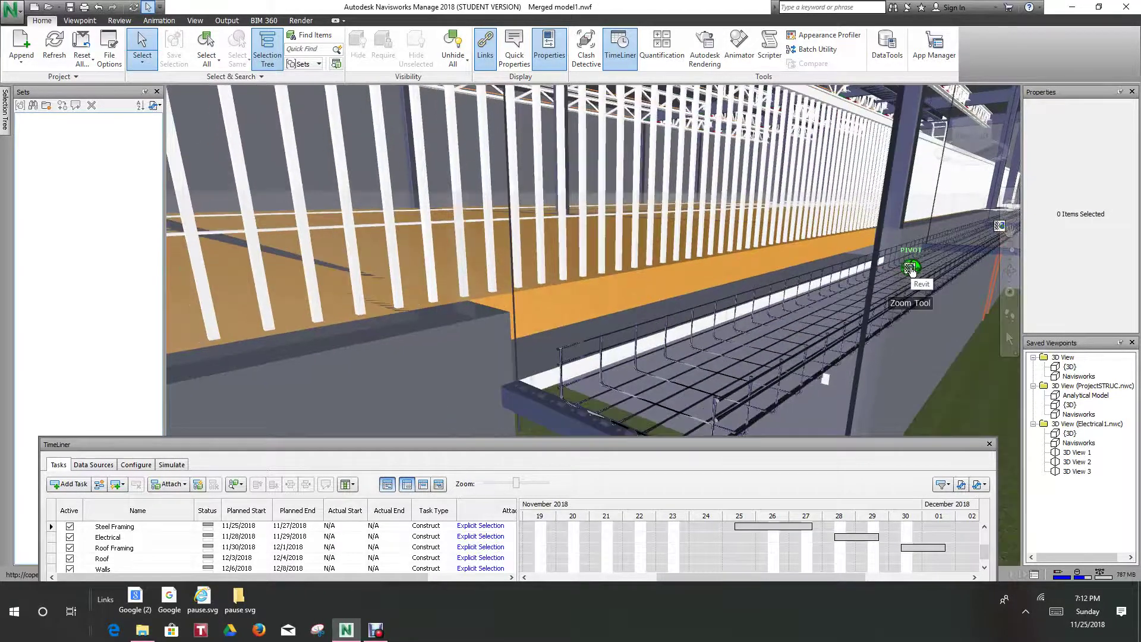
scroll(892, 315, up, 3)
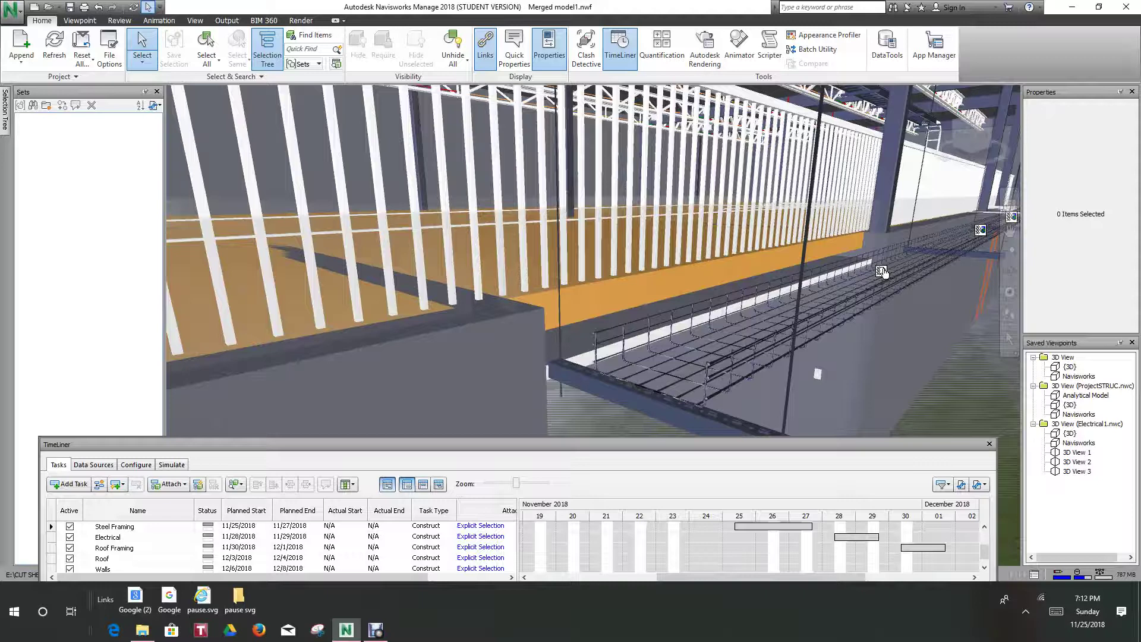
click(861, 301)
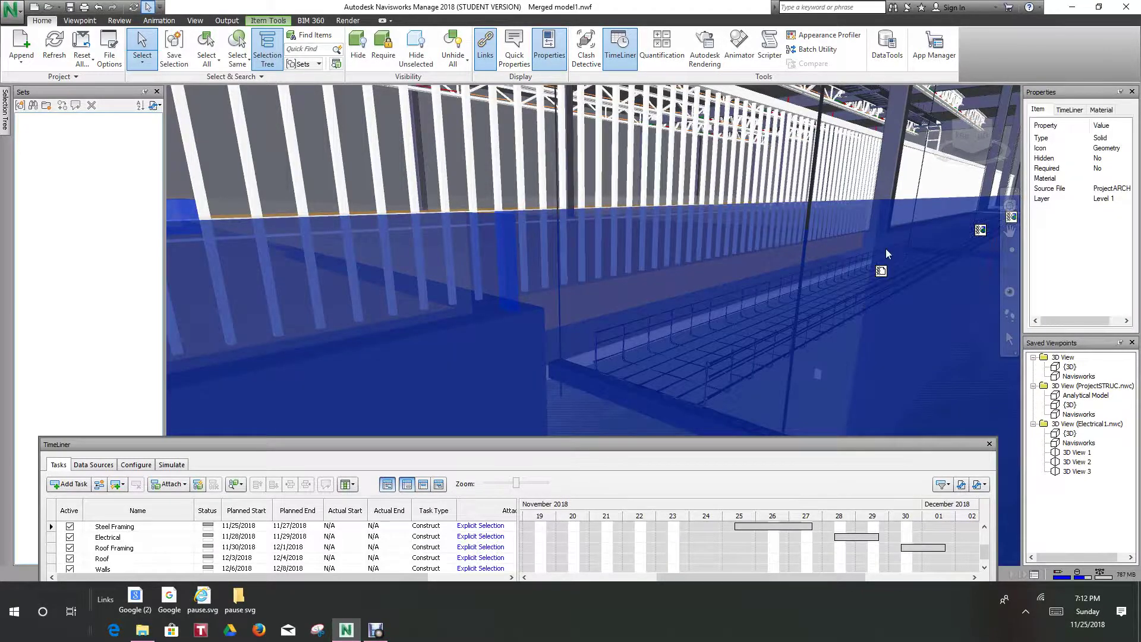
middle_drag(932, 228, 722, 253)
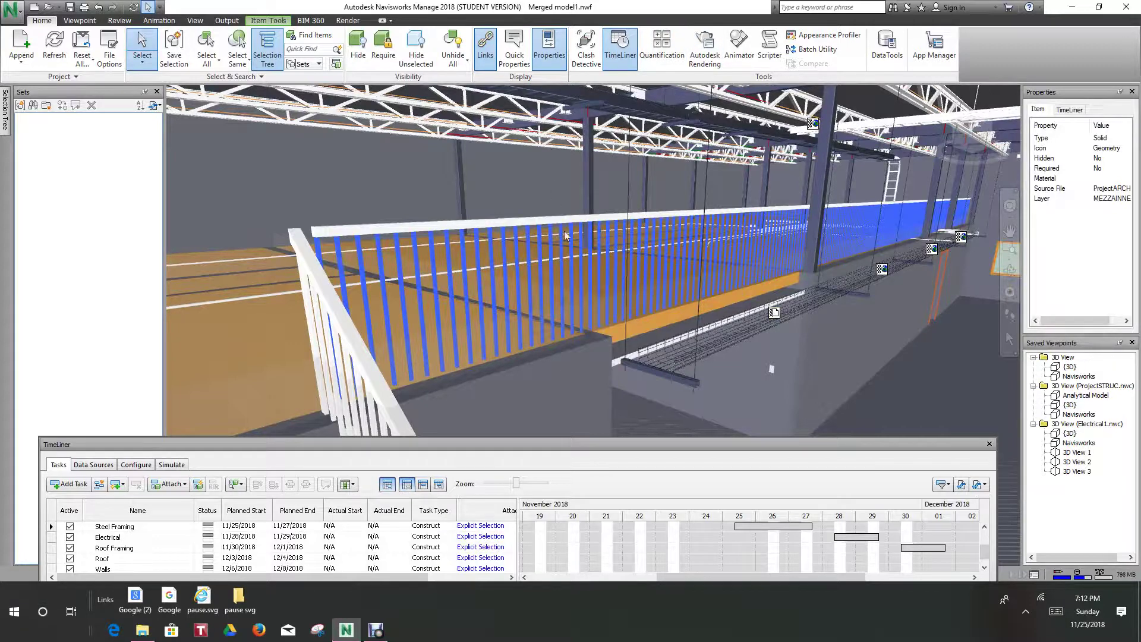
click(554, 269)
right_click(554, 269)
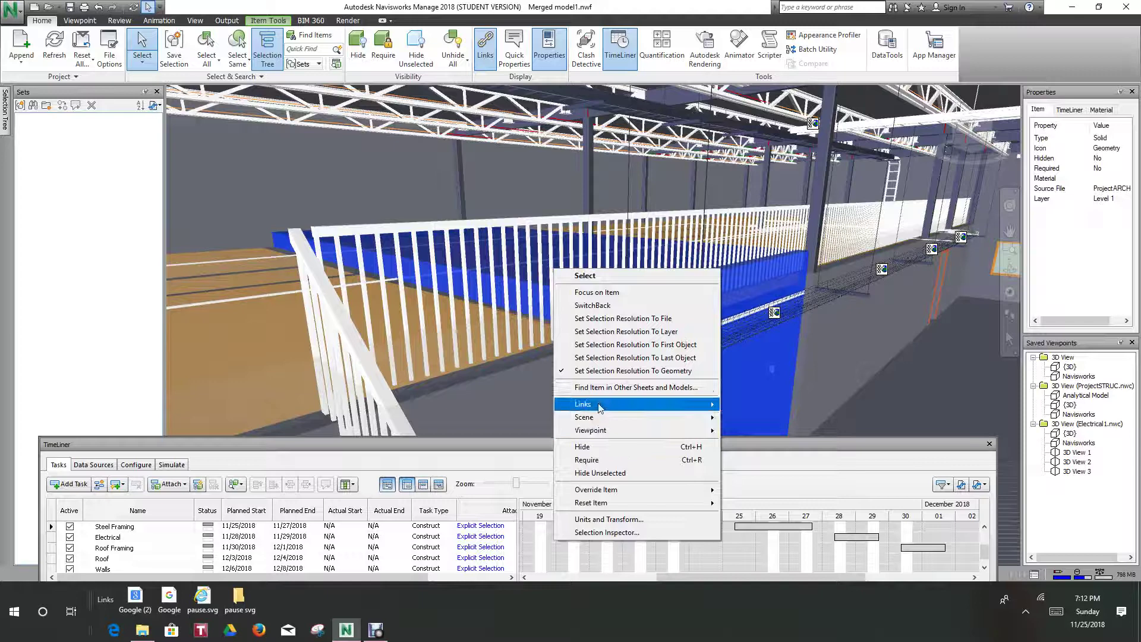
mouse_move(600, 405)
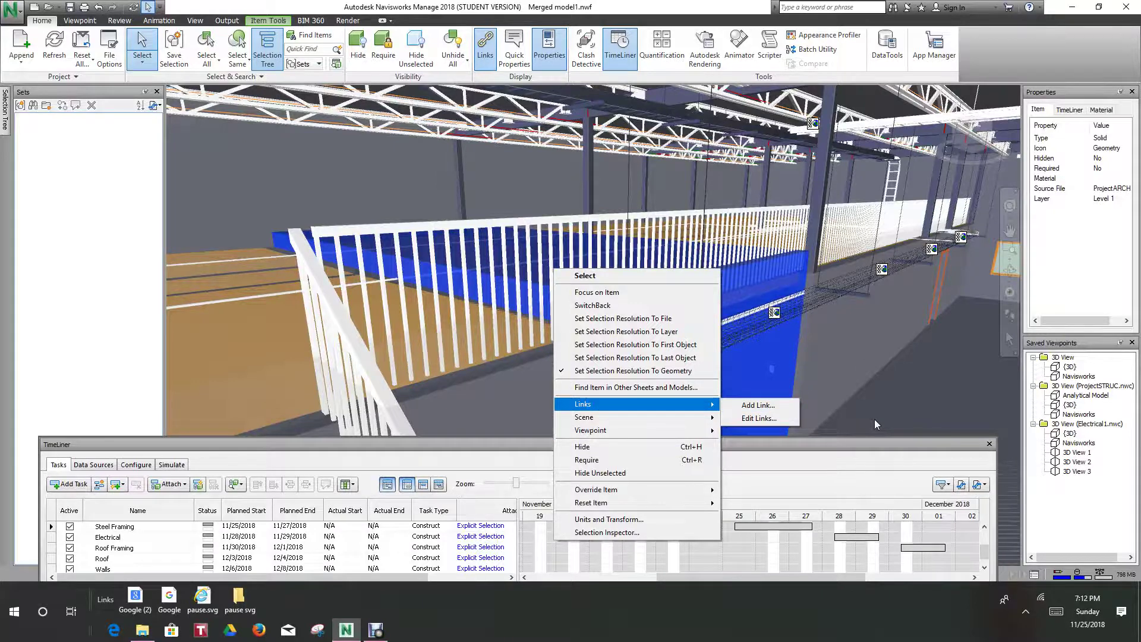
click(846, 422)
scroll(769, 351, up, 1)
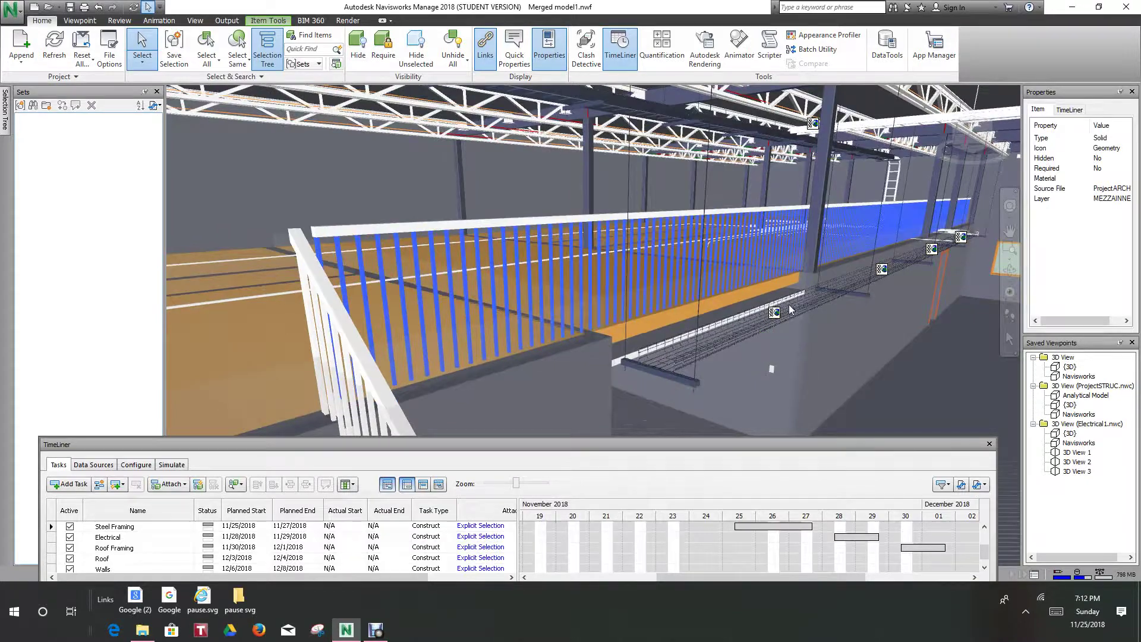
scroll(837, 309, up, 1)
Zoom in toward the cable tray and its link icon
scroll(837, 309, up, 4)
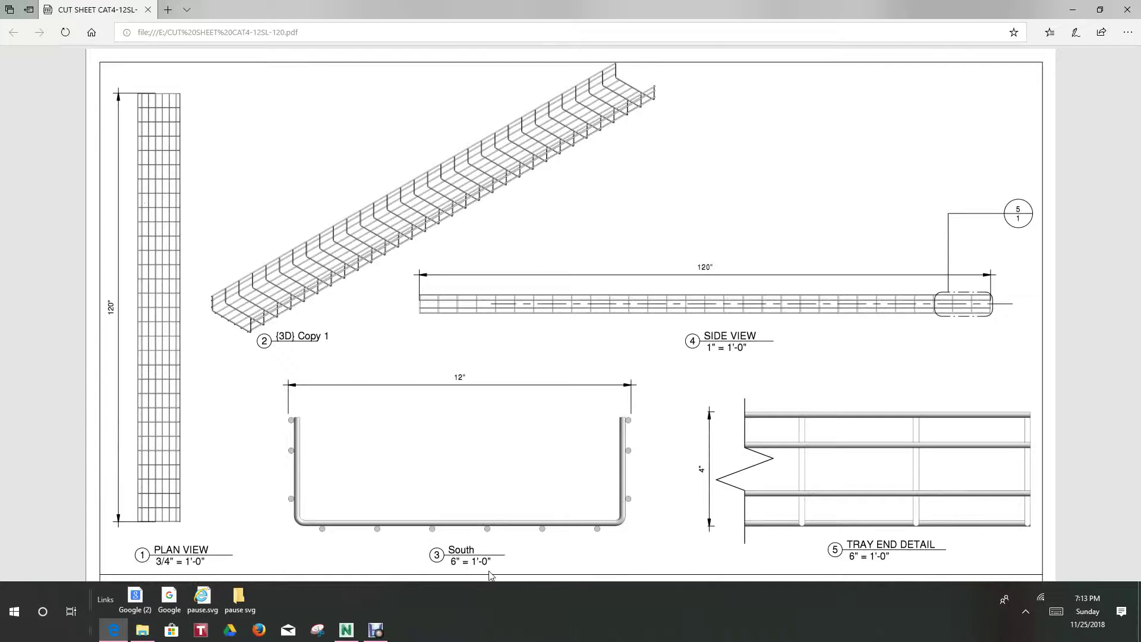
Scroll through the cut-sheet PDF to review its drawings and title block
scroll(509, 340, down, 2)
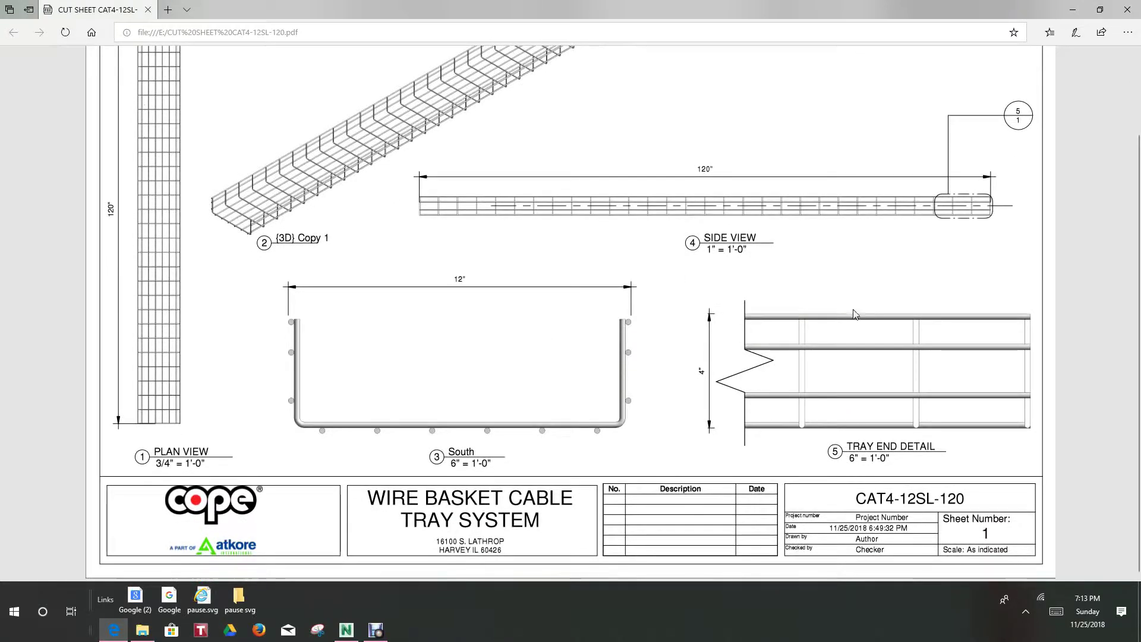
scroll(854, 284, up, 2)
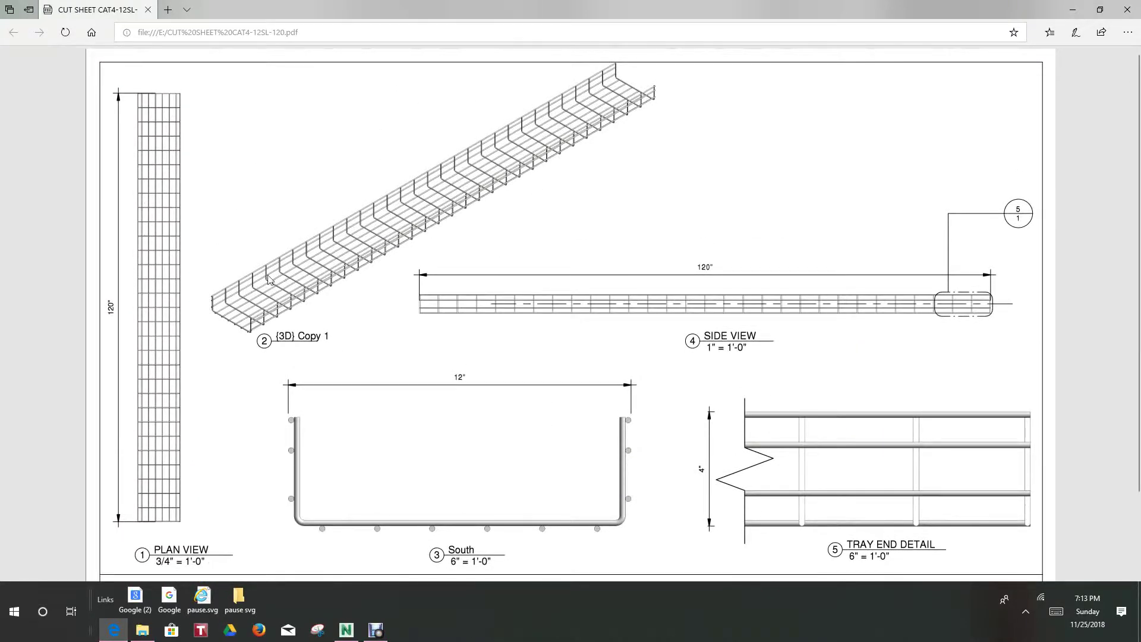
scroll(213, 295, down, 2)
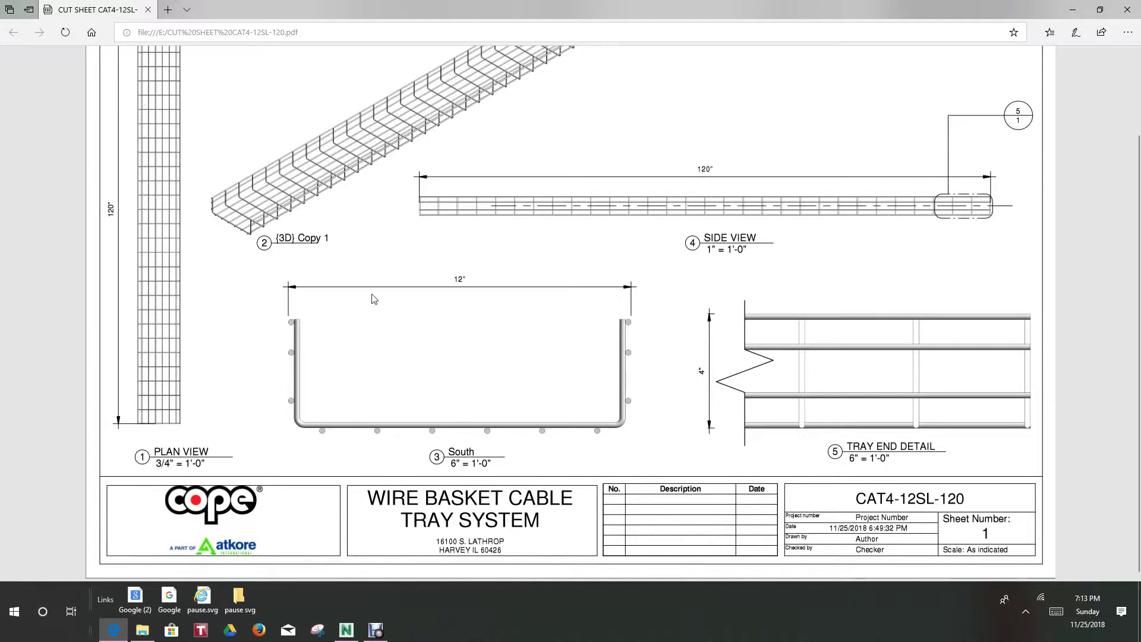
scroll(492, 276, up, 2)
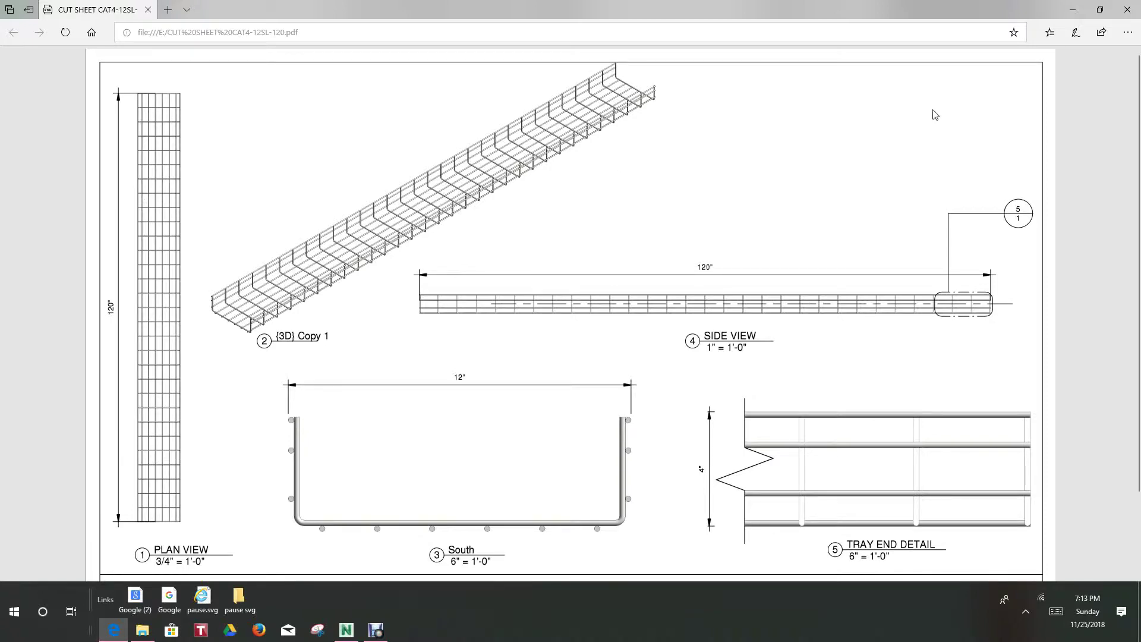
click(1128, 11)
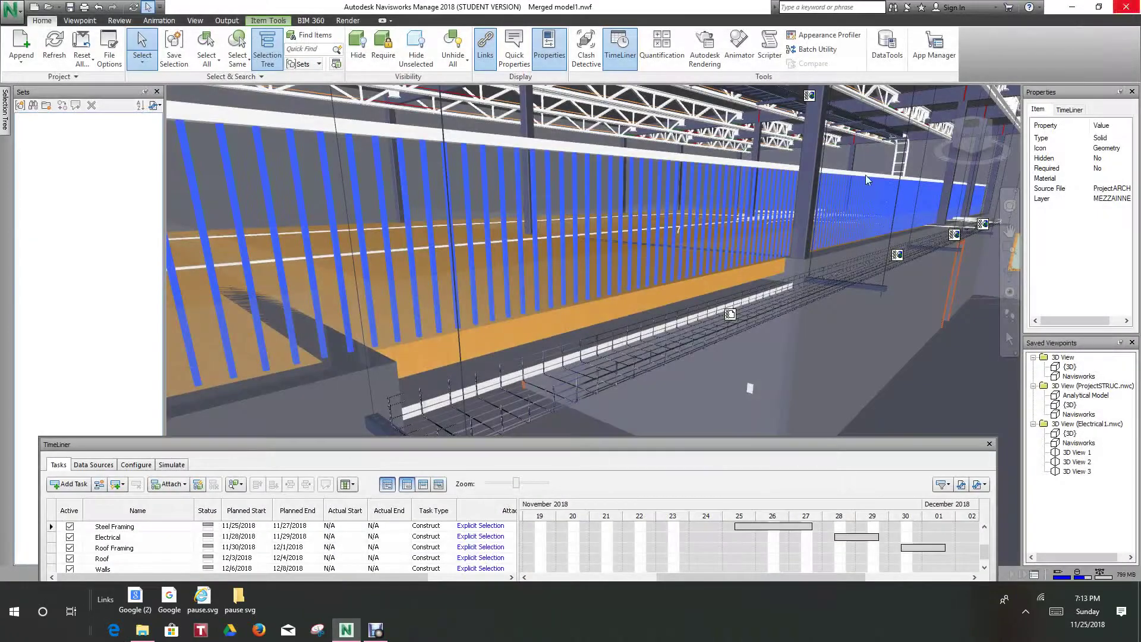
scroll(665, 358, up, 2)
scroll(665, 358, up, 5)
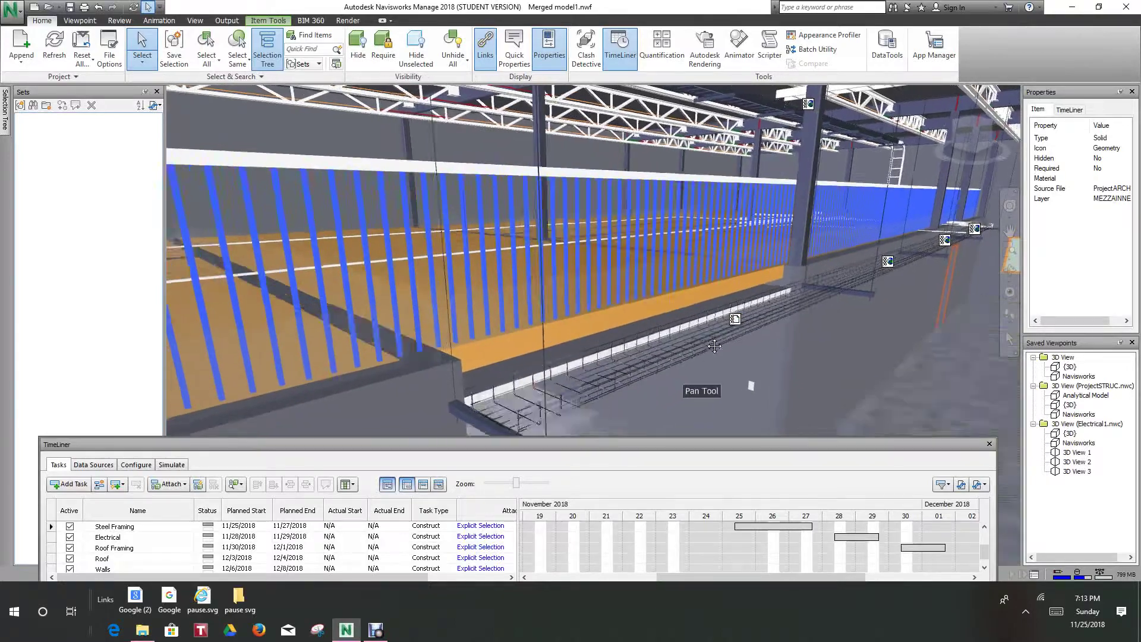
middle_drag(736, 310, 742, 350)
scroll(648, 278, up, 3)
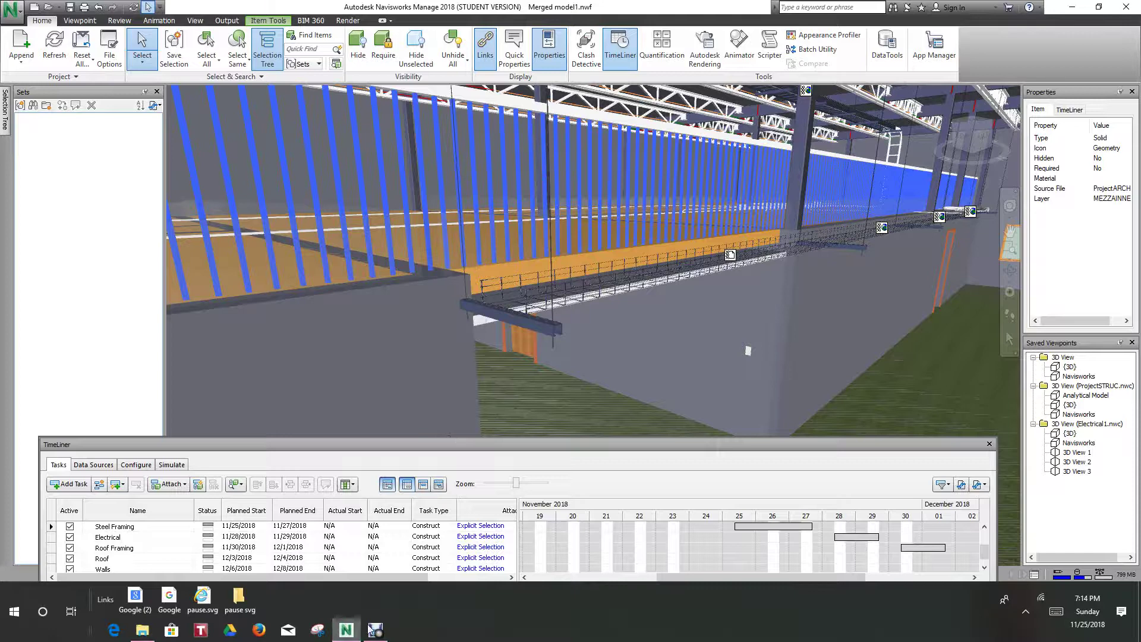
mouse_move(380, 631)
click(376, 631)
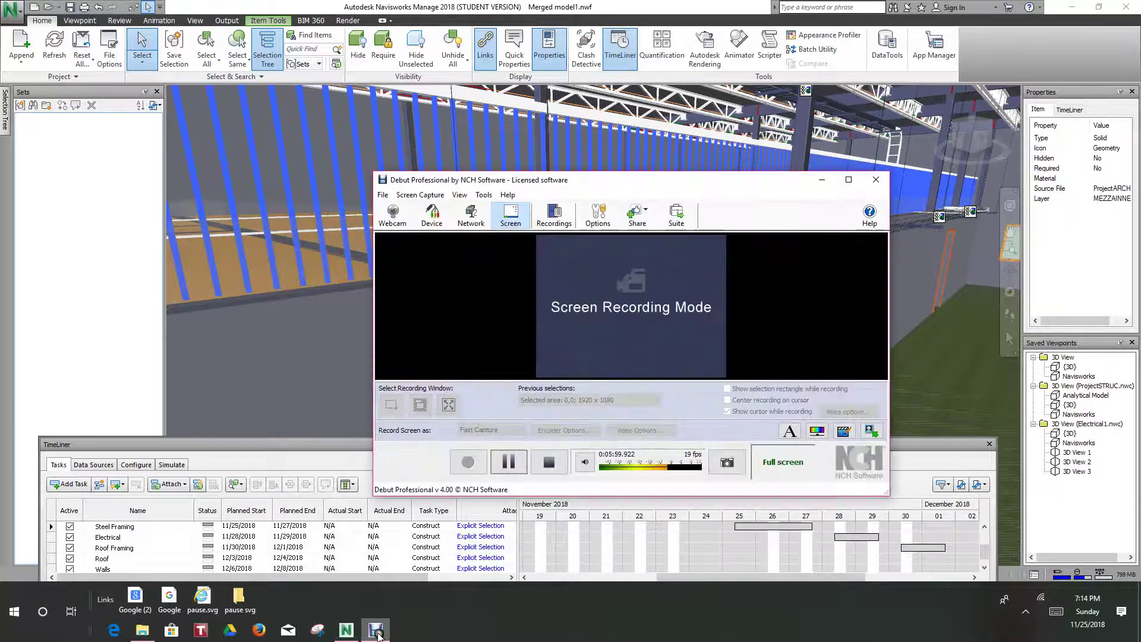